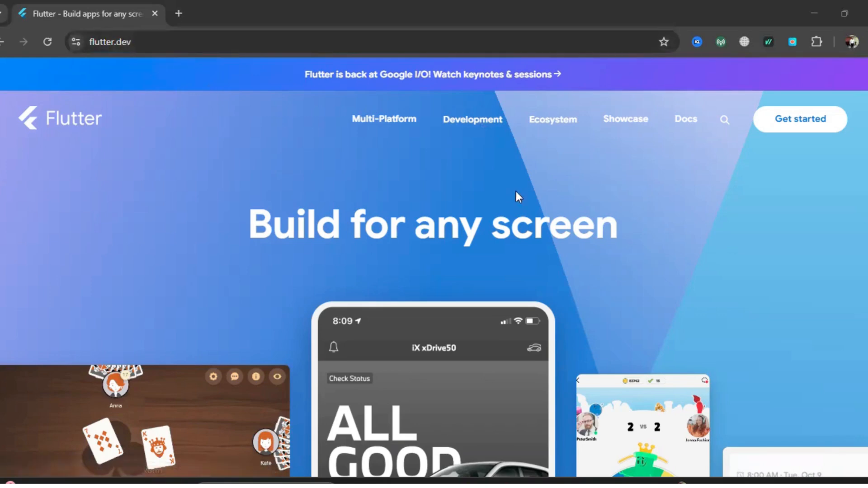
Step: Open Flutter's getting-started installation guide for the Windows platform with Android as the app type
{"action": "scroll", "coordinate": [540, 241], "scroll_direction": "down", "scroll_amount": 1}
{"action": "scroll", "coordinate": [540, 241], "scroll_direction": "up", "scroll_amount": 1}
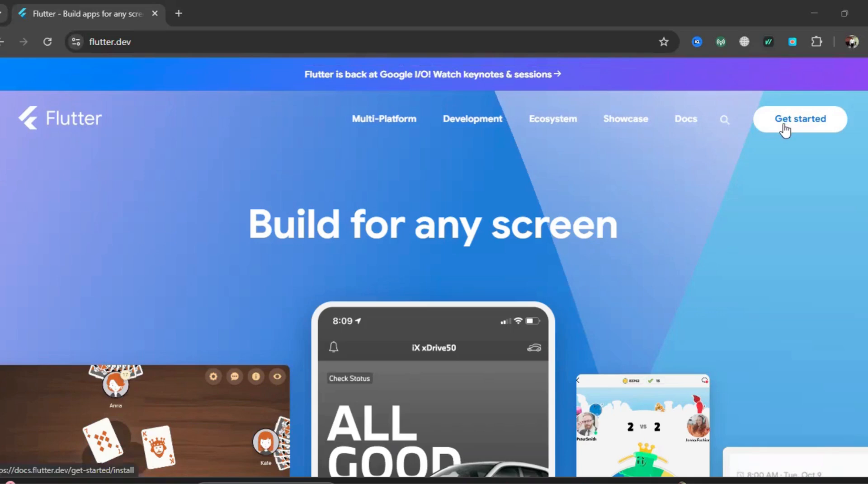
{"action": "left_click", "coordinate": [787, 129]}
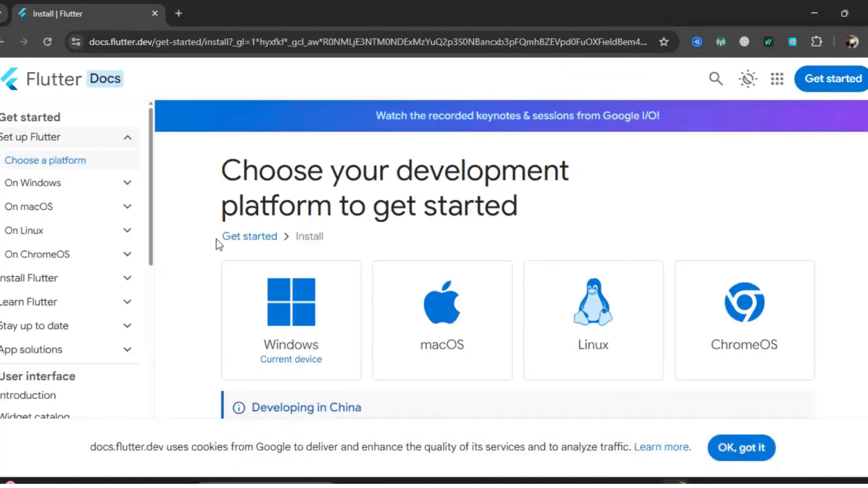
{"action": "scroll", "coordinate": [273, 228], "scroll_direction": "down", "scroll_amount": 1}
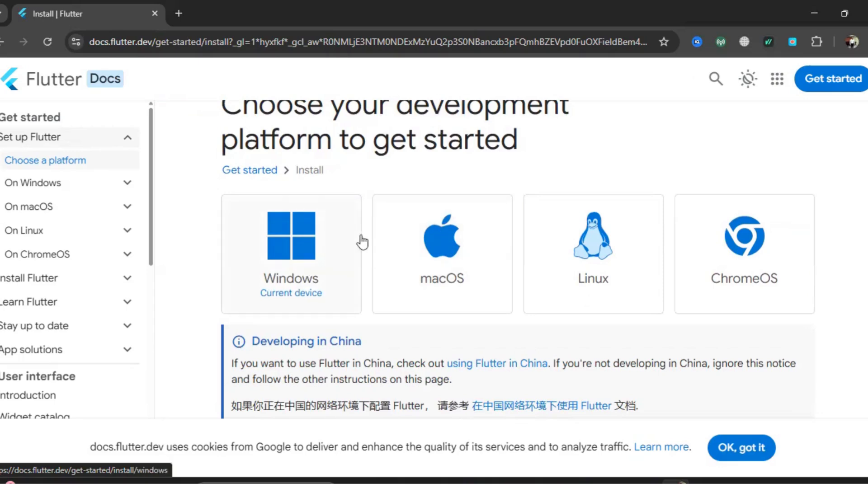
{"action": "scroll", "coordinate": [362, 242], "scroll_direction": "down", "scroll_amount": 1}
{"action": "scroll", "coordinate": [354, 227], "scroll_direction": "up", "scroll_amount": 1}
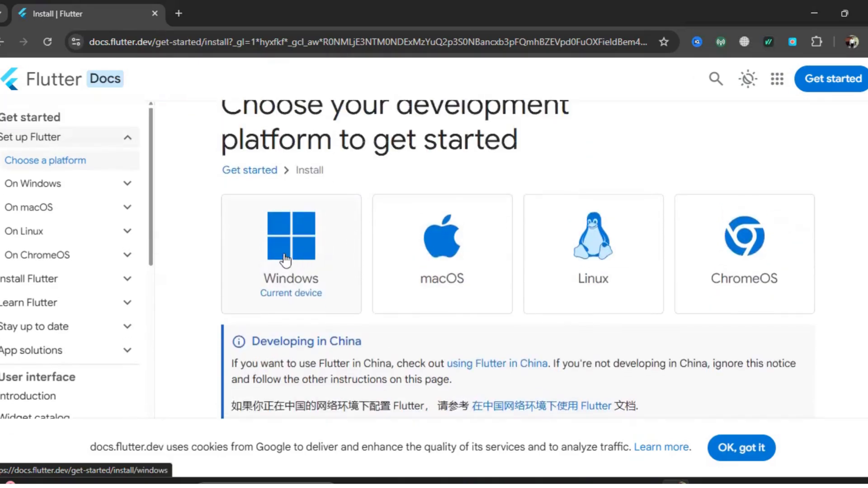
{"action": "left_click", "coordinate": [285, 260]}
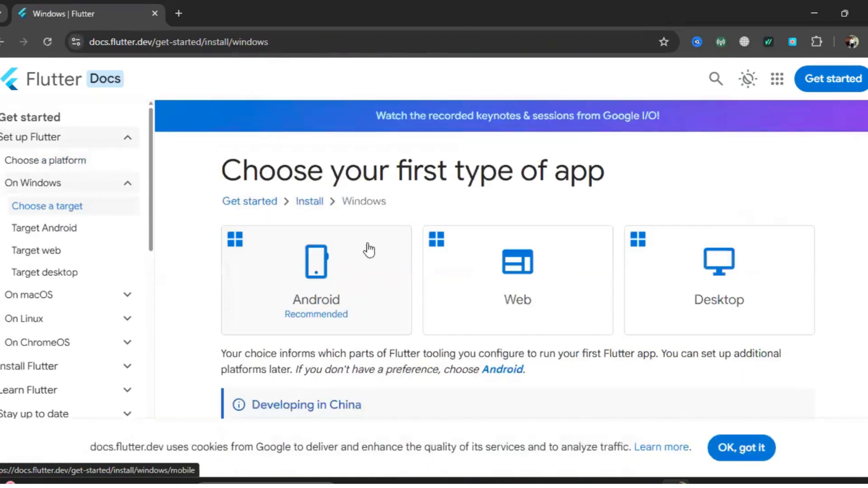
{"action": "left_click", "coordinate": [322, 282]}
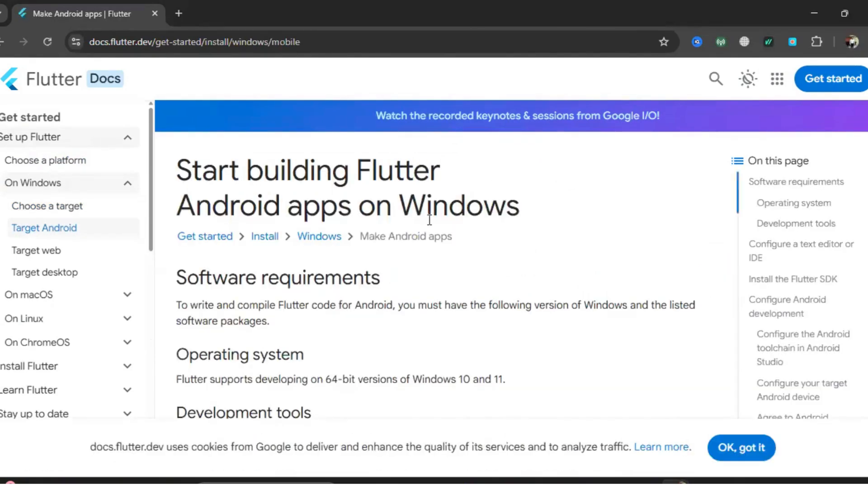
Step: Follow the Android Studio link under the guide's development tools and go to the main Android Studio download page
{"action": "scroll", "coordinate": [429, 224], "scroll_direction": "down", "scroll_amount": 3}
{"action": "scroll", "coordinate": [428, 225], "scroll_direction": "down", "scroll_amount": 1}
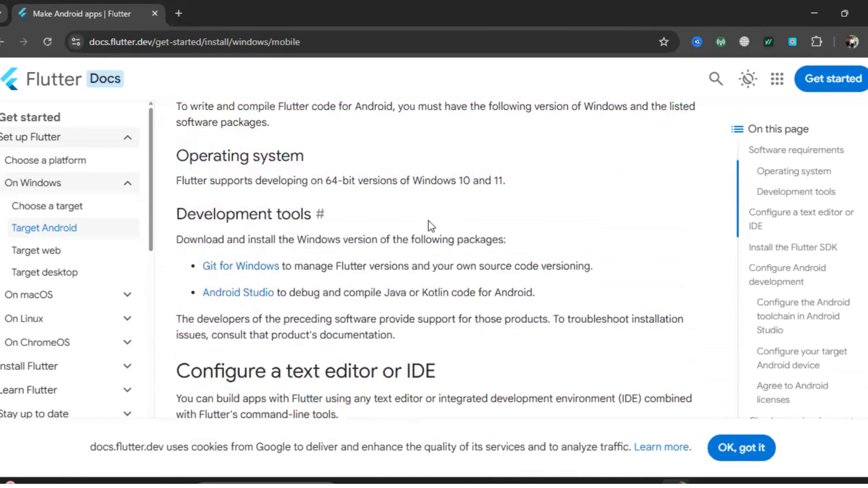
{"action": "scroll", "coordinate": [428, 221], "scroll_direction": "down", "scroll_amount": 2}
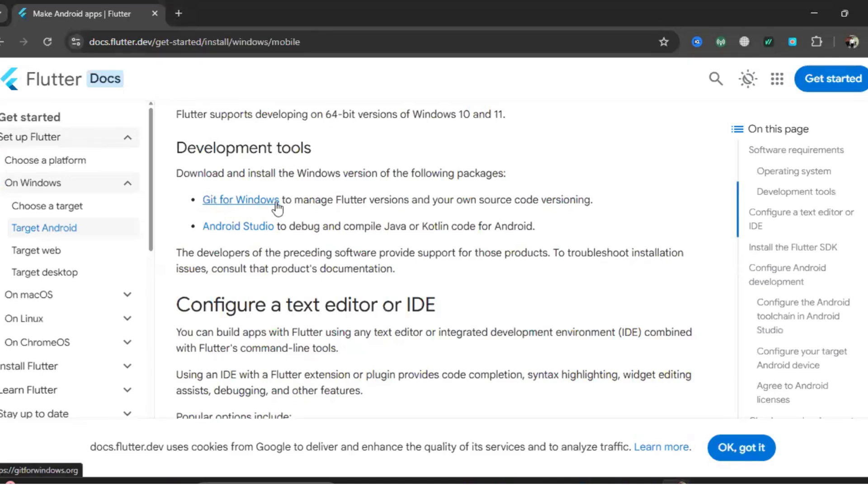
{"action": "left_click", "coordinate": [235, 234]}
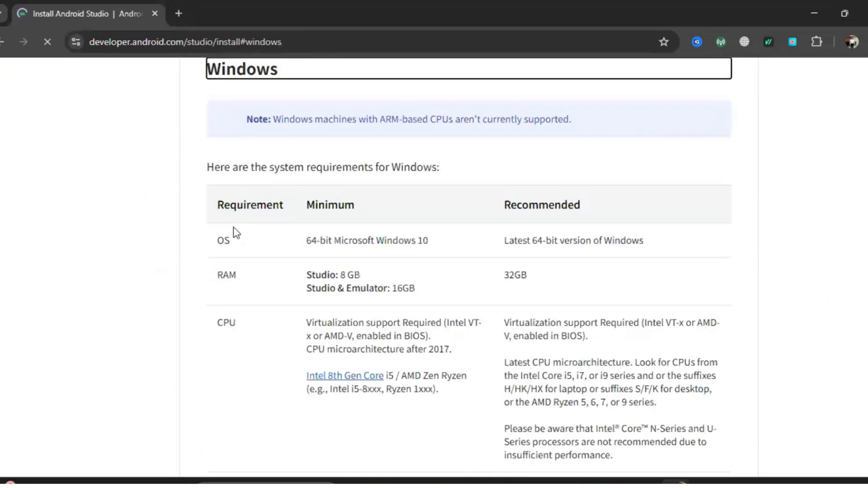
{"action": "scroll", "coordinate": [453, 233], "scroll_direction": "up", "scroll_amount": 10}
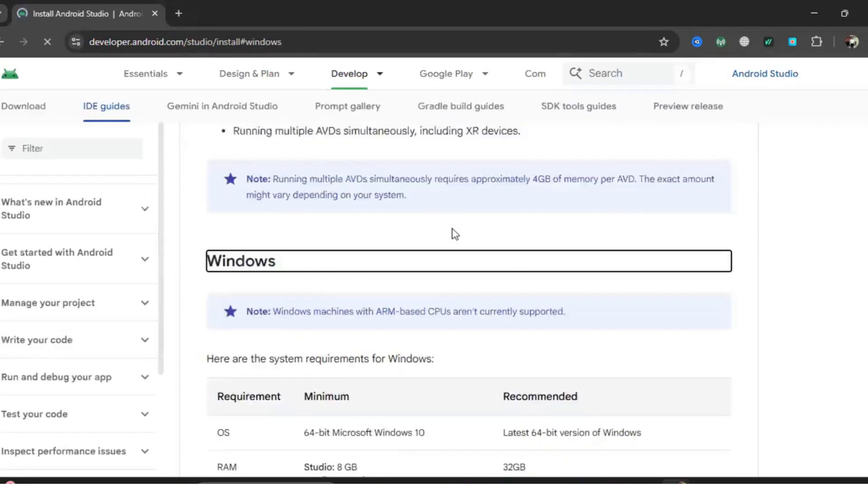
{"action": "left_click", "coordinate": [754, 78]}
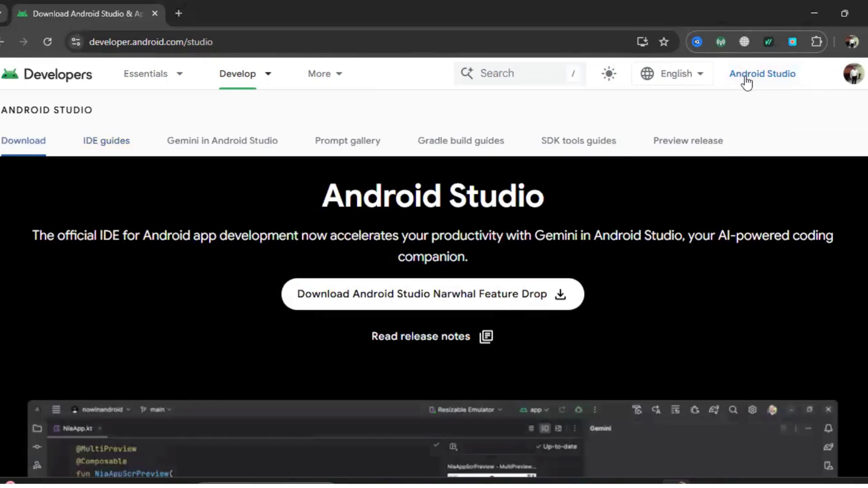
Step: Sign out of the Google account and return to the Android Studio download page
{"action": "left_click", "coordinate": [854, 80]}
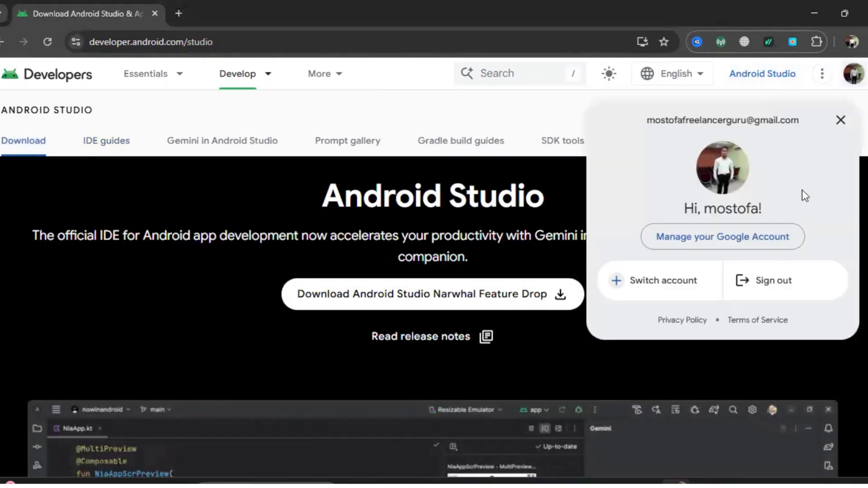
{"action": "left_click", "coordinate": [758, 282]}
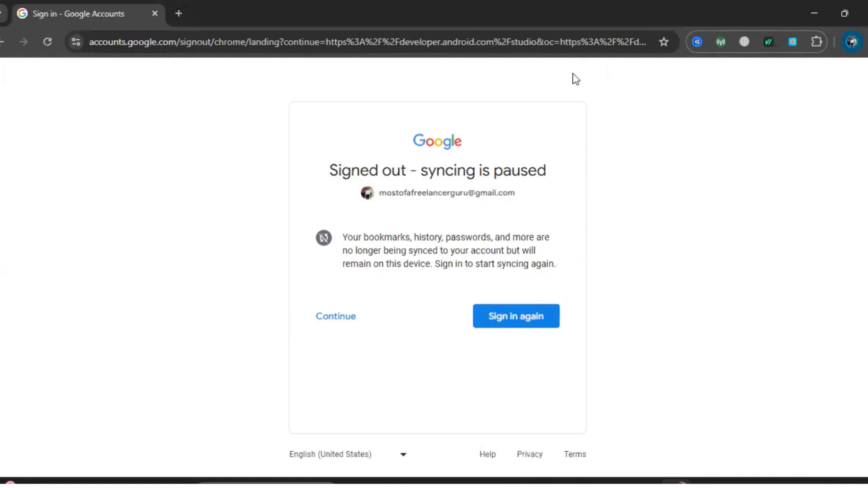
{"action": "left_click", "coordinate": [3, 42]}
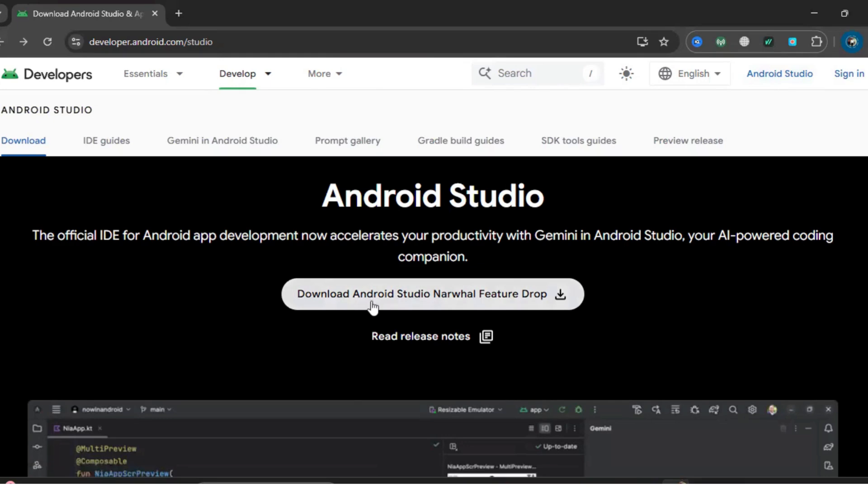
Step: Request the Android Studio Narwhal Feature Drop download and agree to its terms and conditions
{"action": "scroll", "coordinate": [375, 311], "scroll_direction": "down", "scroll_amount": 2}
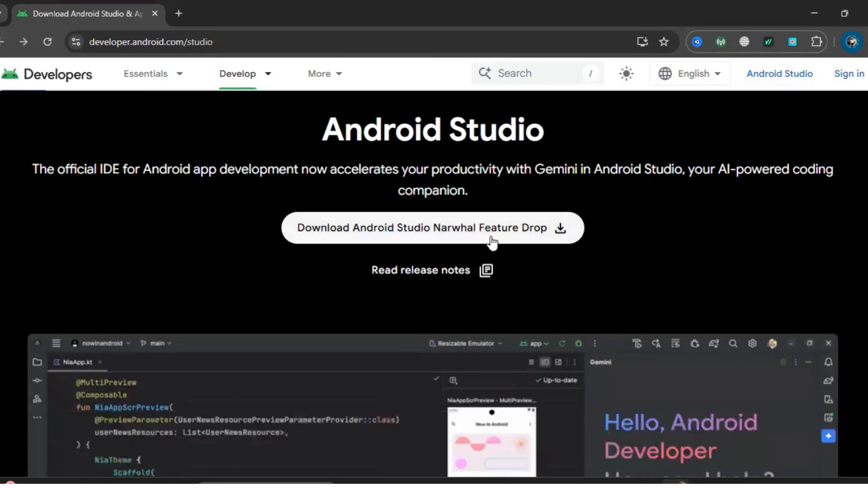
{"action": "left_click", "coordinate": [557, 233]}
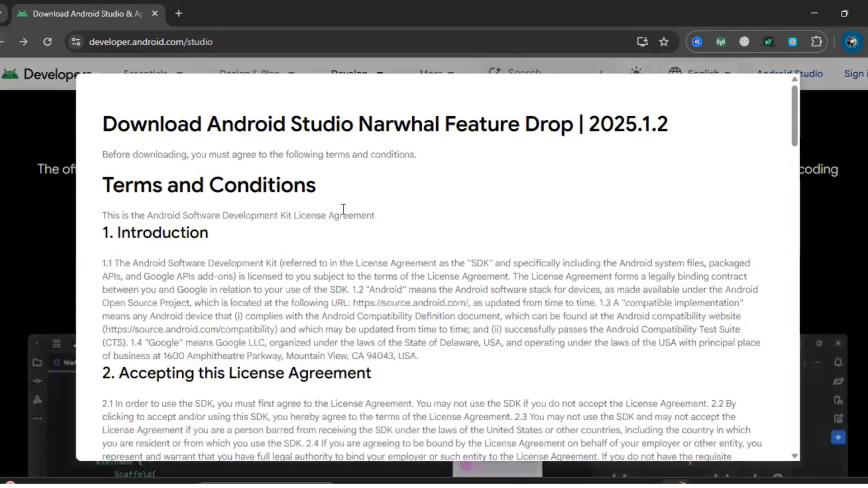
{"action": "scroll", "coordinate": [343, 209], "scroll_direction": "down", "scroll_amount": 5}
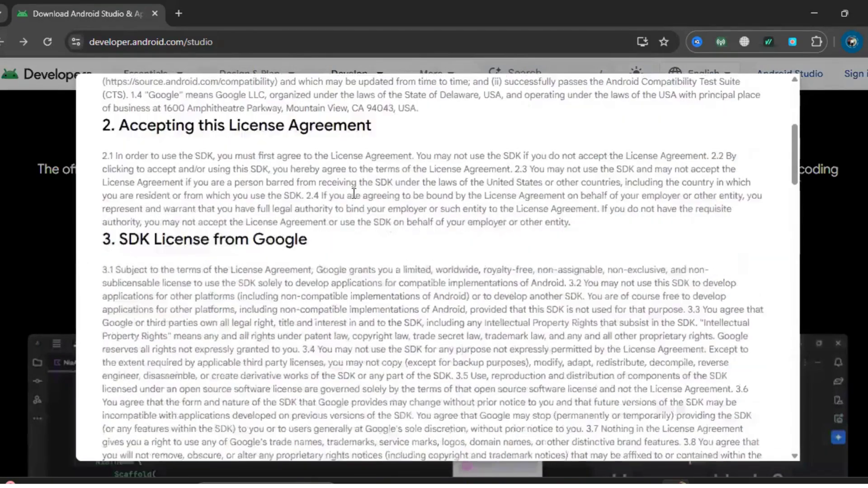
{"action": "scroll", "coordinate": [354, 194], "scroll_direction": "down", "scroll_amount": 15}
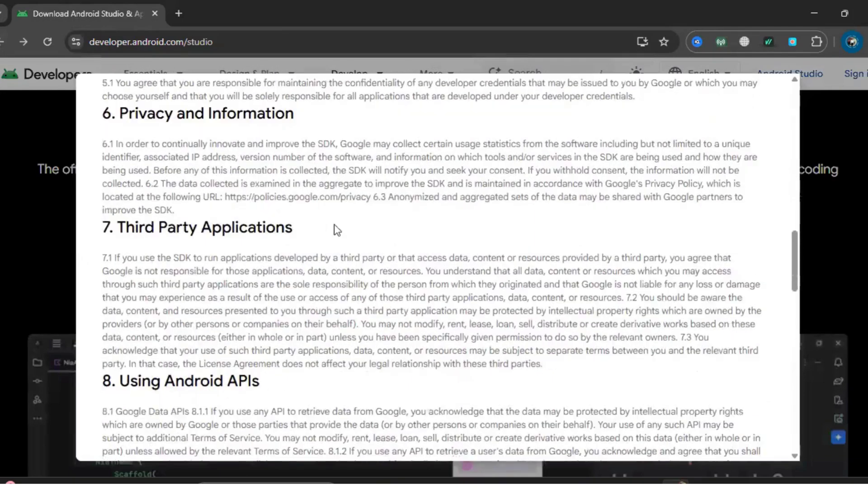
{"action": "scroll", "coordinate": [335, 230], "scroll_direction": "down", "scroll_amount": 15}
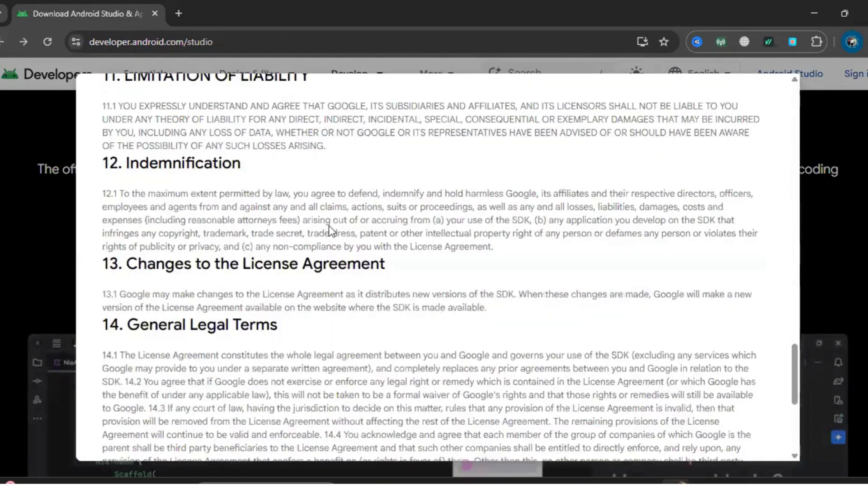
{"action": "scroll", "coordinate": [329, 226], "scroll_direction": "down", "scroll_amount": 6}
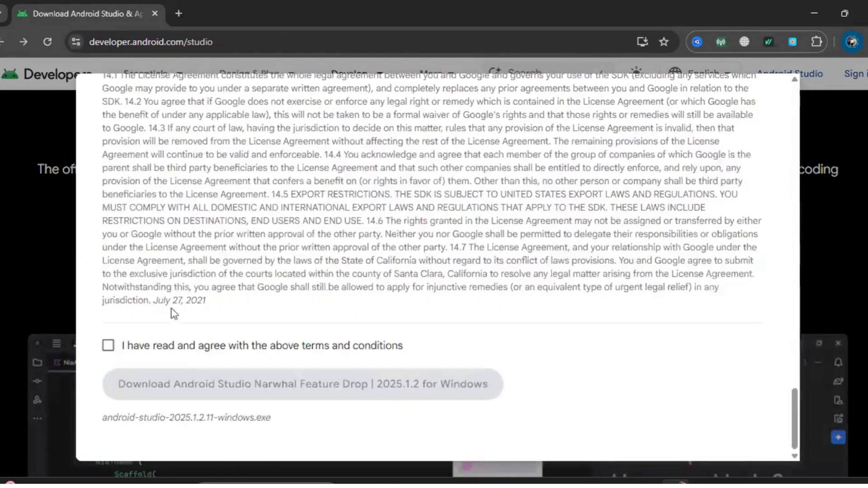
{"action": "left_click", "coordinate": [108, 347]}
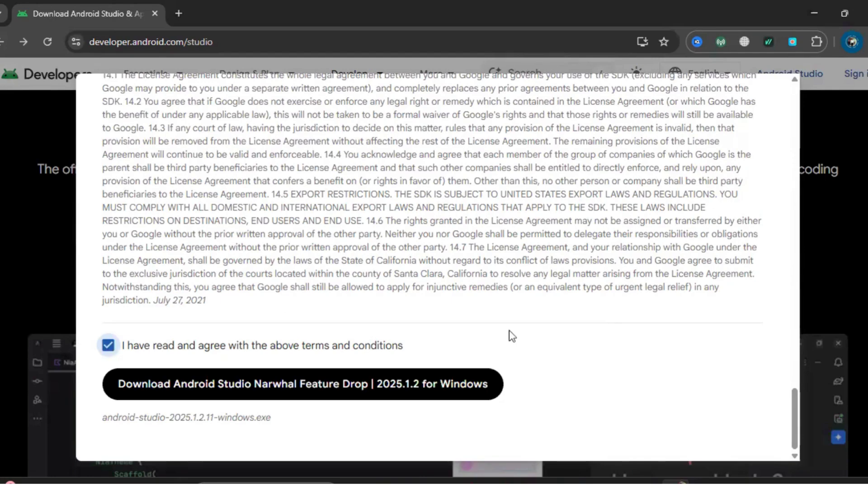
Step: Download Android Studio Narwhal Feature Drop 2025.1.2 for Windows and dismiss the user badge offer
{"action": "scroll", "coordinate": [537, 330], "scroll_direction": "up", "scroll_amount": 5}
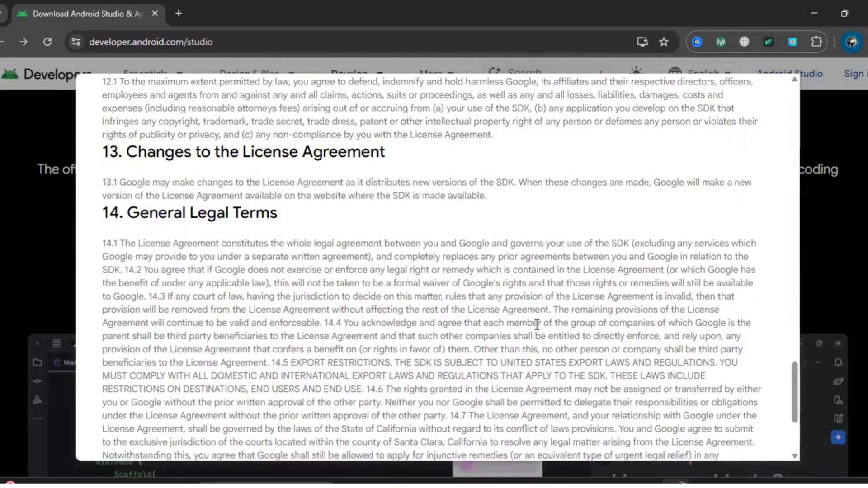
{"action": "scroll", "coordinate": [539, 333], "scroll_direction": "down", "scroll_amount": 4}
{"action": "scroll", "coordinate": [525, 340], "scroll_direction": "down", "scroll_amount": 2}
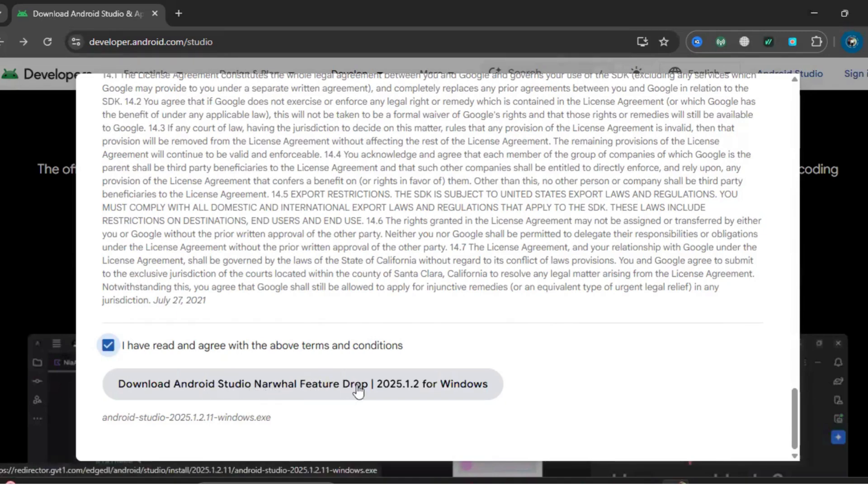
{"action": "left_click", "coordinate": [416, 386]}
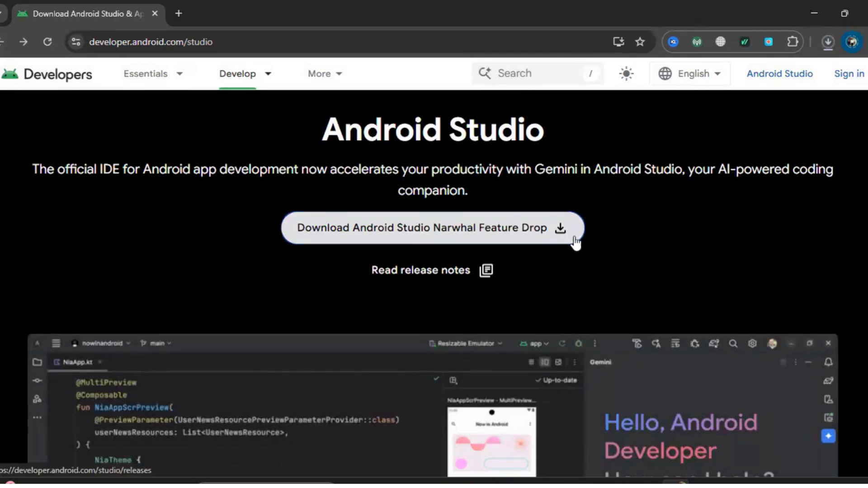
{"action": "left_click", "coordinate": [494, 244]}
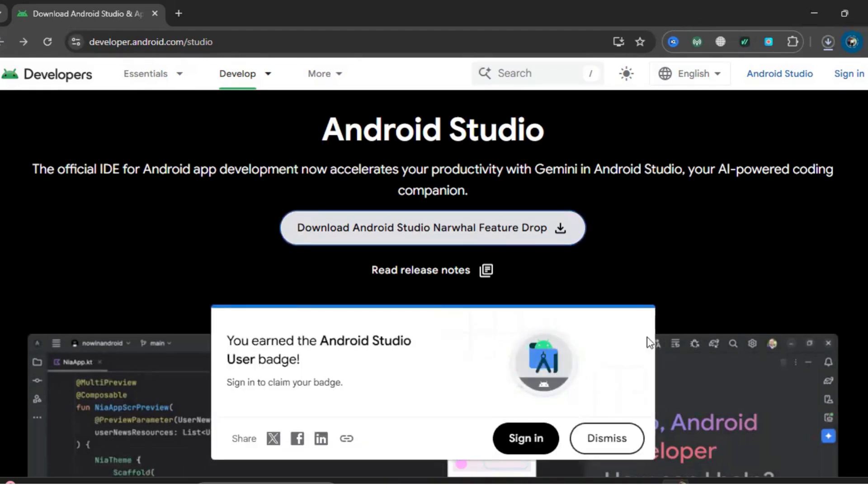
{"action": "left_click", "coordinate": [583, 432]}
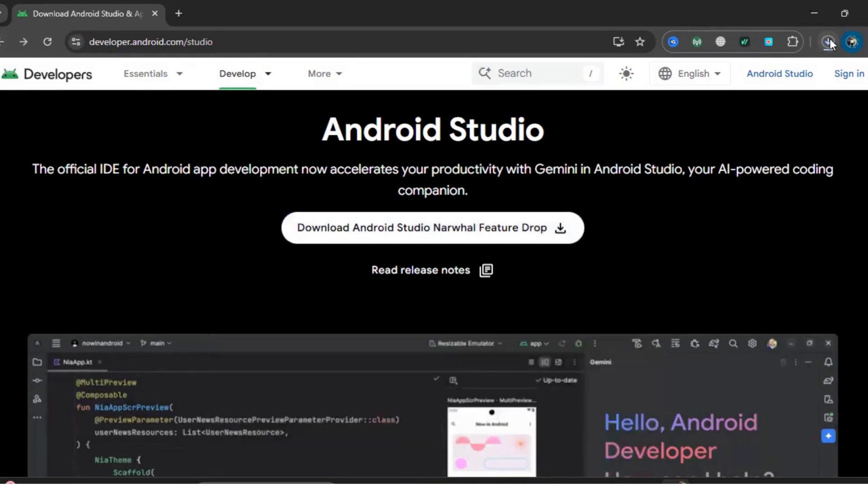
Step: Check the progress of the Android Studio installer in the browser's recent download history, then close the history
{"action": "left_click", "coordinate": [830, 40]}
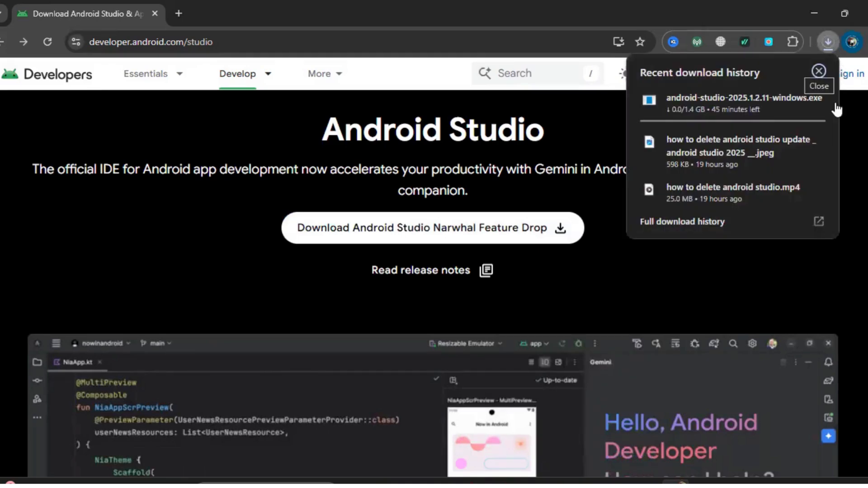
{"action": "mouse_move", "coordinate": [700, 126]}
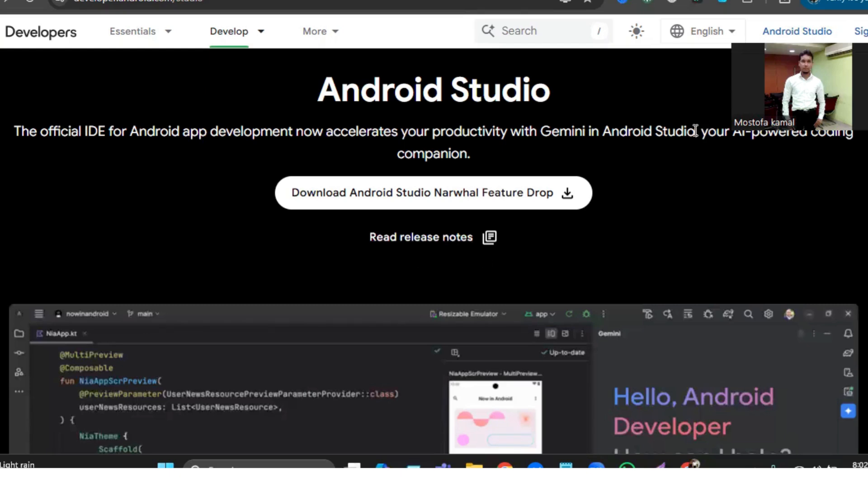
{"action": "left_click", "coordinate": [783, 3]}
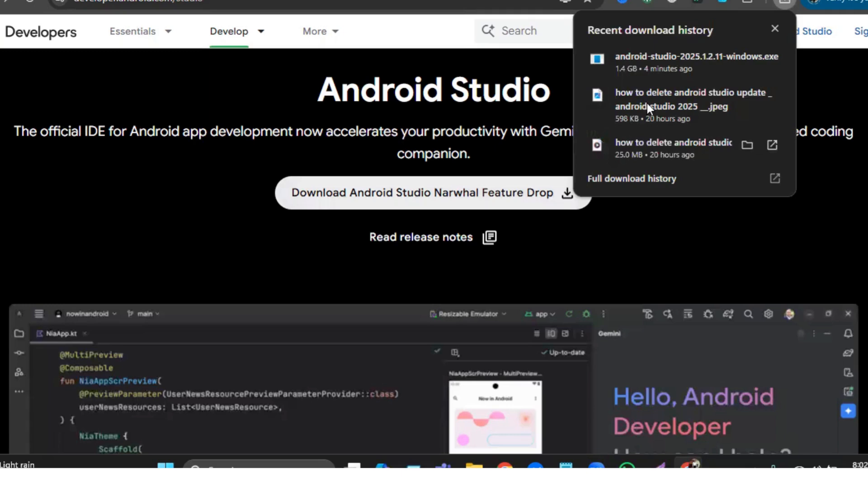
{"action": "mouse_move", "coordinate": [631, 76]}
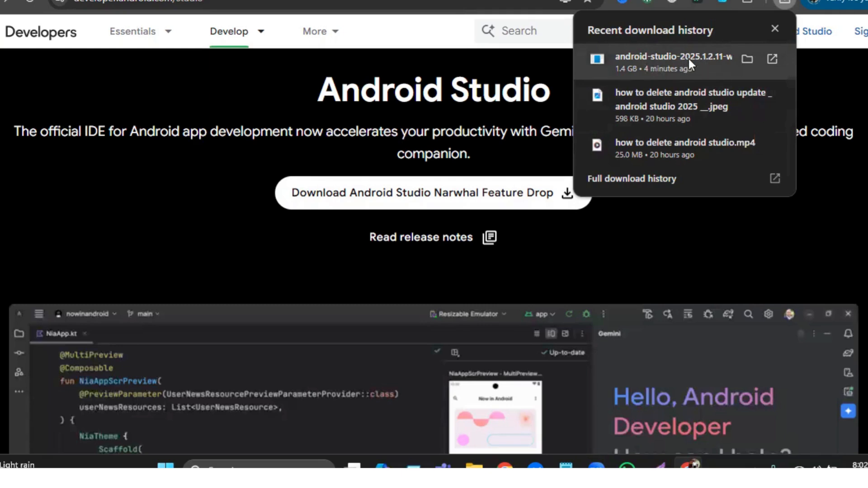
{"action": "left_click", "coordinate": [774, 29]}
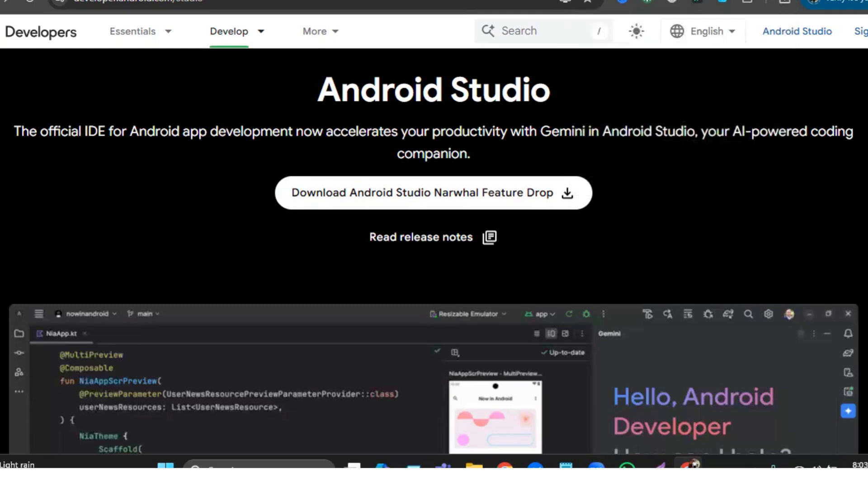
Step: Switch to File Explorer and select the android-studio-2025.1.2.11-windows installer in the Downloads folder
{"action": "key", "text": "super+d"}
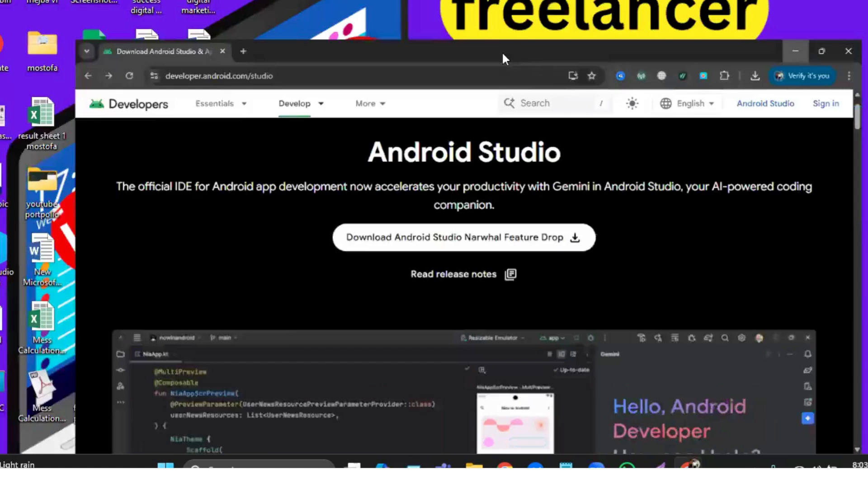
{"action": "double_click", "coordinate": [1, 399]}
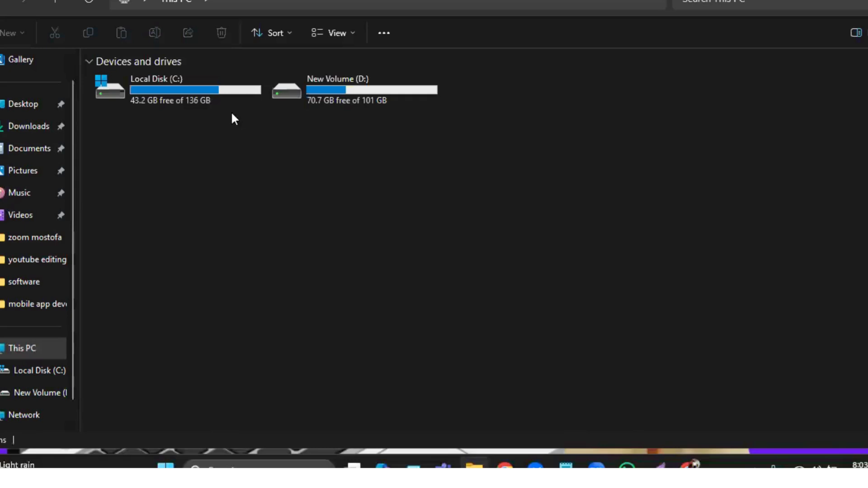
{"action": "left_click", "coordinate": [24, 129]}
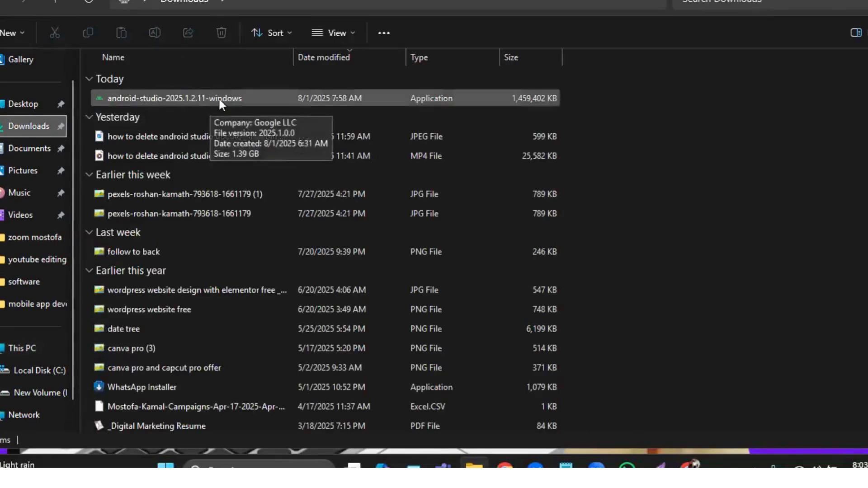
{"action": "left_click", "coordinate": [239, 93]}
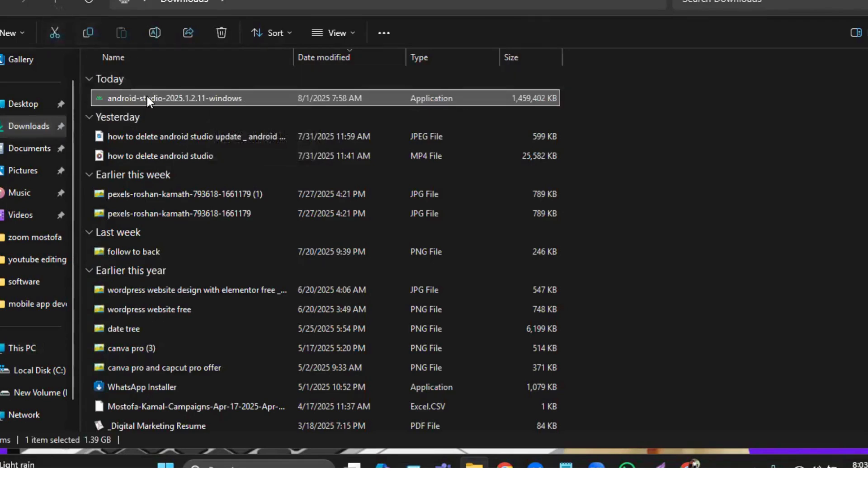
Step: Move the android-studio-2025.1.2.11-windows installer from Downloads into the mobile app development folder on New Volume (D:)
{"action": "left_click", "coordinate": [53, 30]}
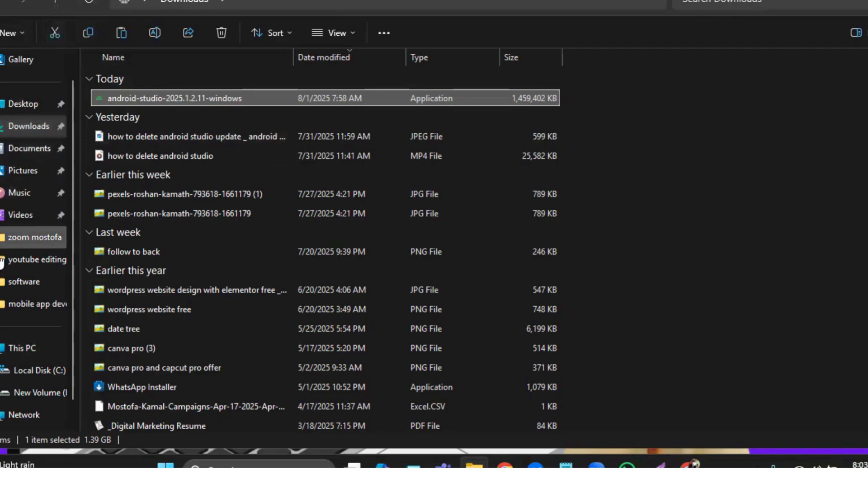
{"action": "left_click", "coordinate": [29, 392]}
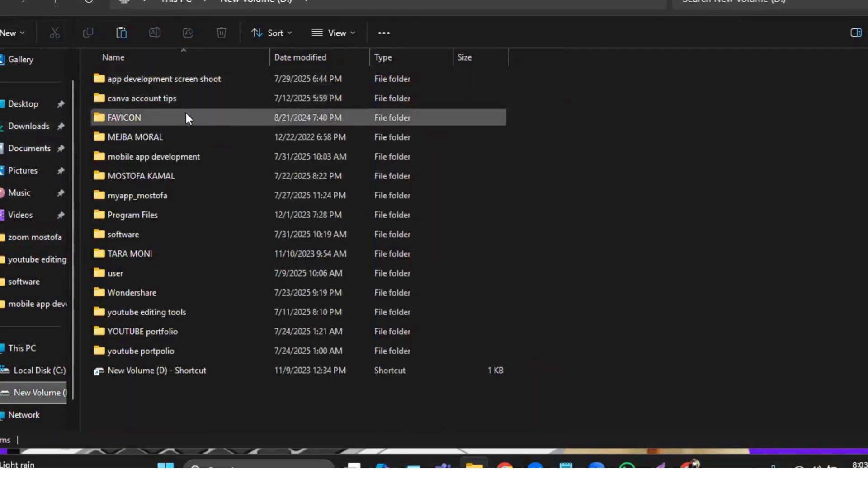
{"action": "double_click", "coordinate": [176, 158]}
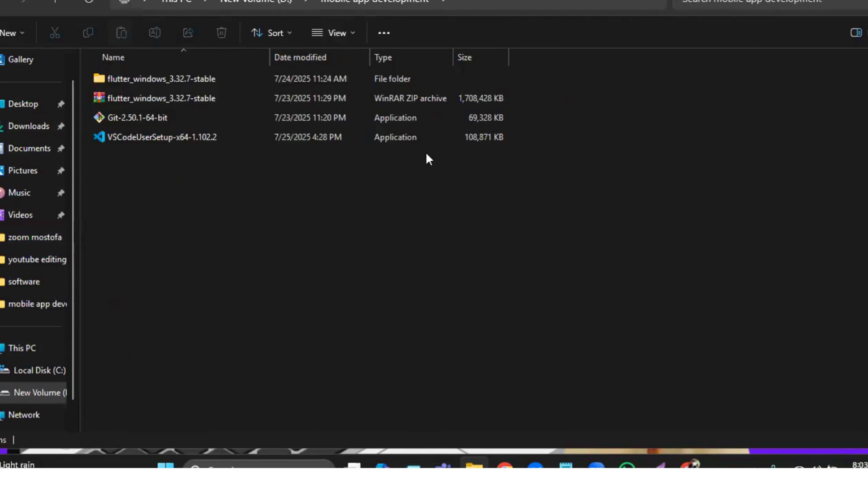
{"action": "key", "text": "ctrl+v"}
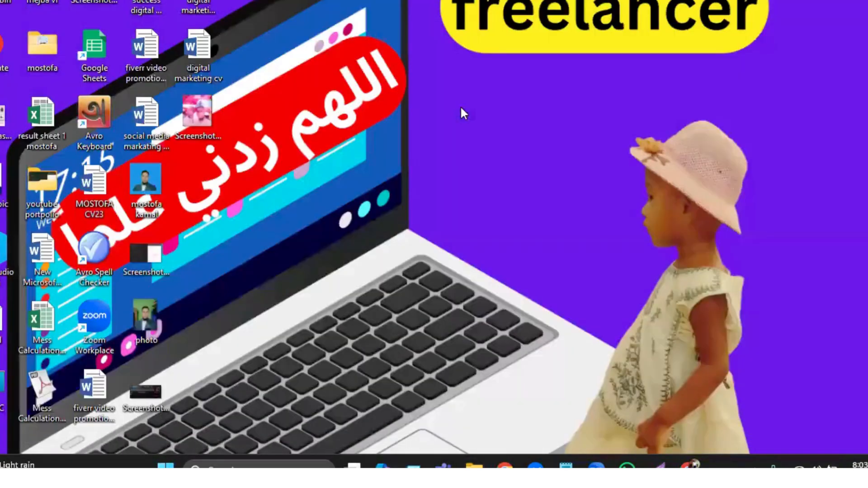
Step: Refresh the desktop and launch the android-studio-2025.1.2.11-windows installer from the mobile app development folder on drive D
{"action": "right_click", "coordinate": [461, 107]}
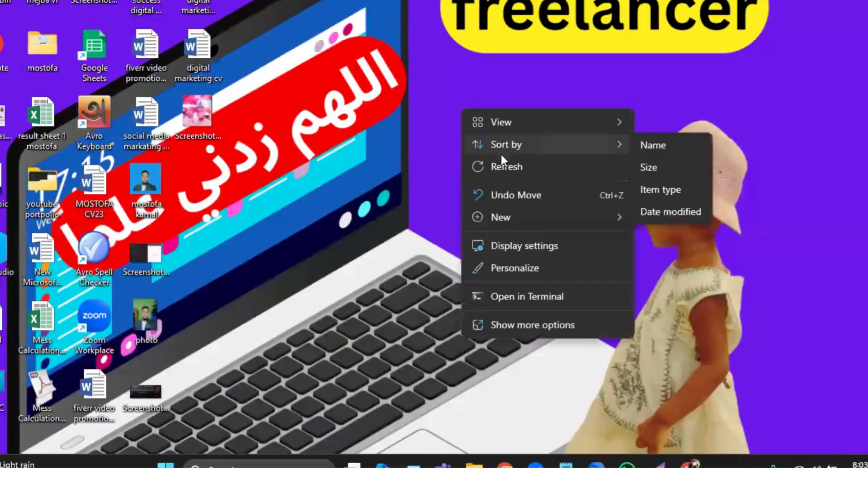
{"action": "left_click", "coordinate": [499, 162]}
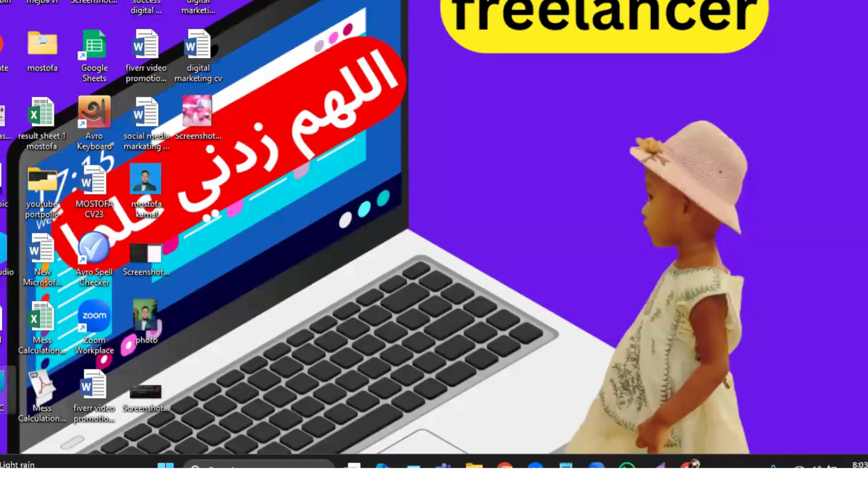
{"action": "double_click", "coordinate": [6, 384]}
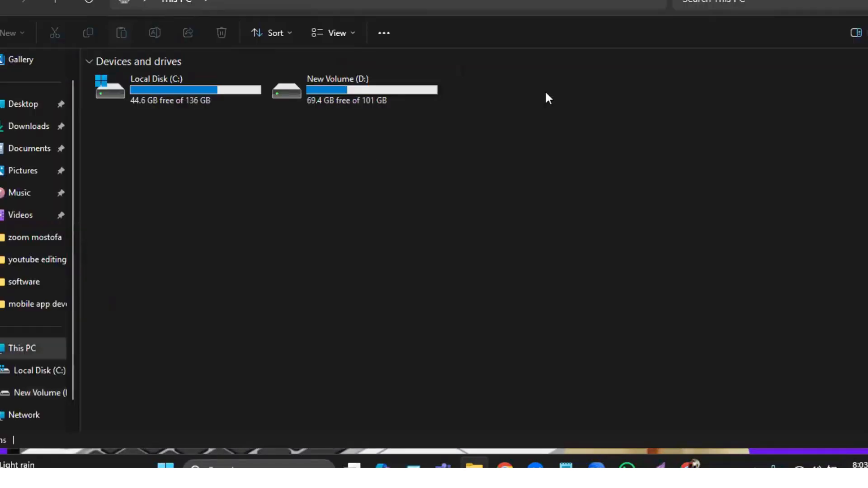
{"action": "double_click", "coordinate": [373, 91]}
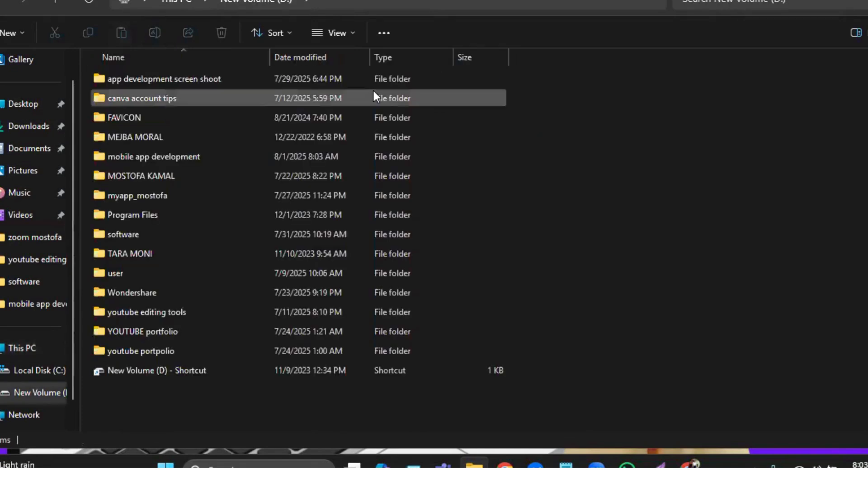
{"action": "left_click", "coordinate": [137, 159]}
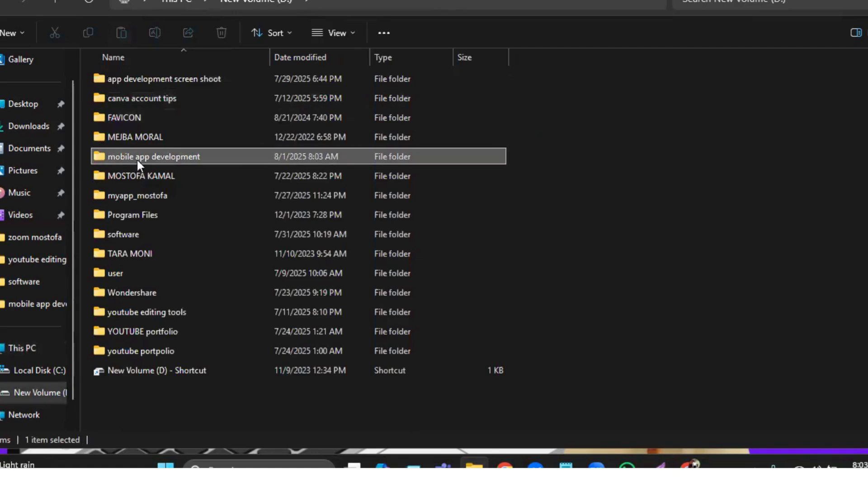
{"action": "double_click", "coordinate": [136, 158]}
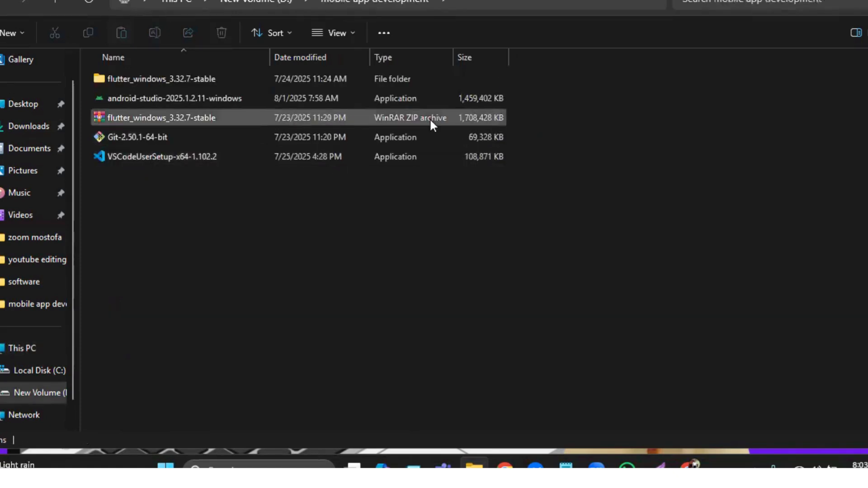
{"action": "double_click", "coordinate": [205, 97]}
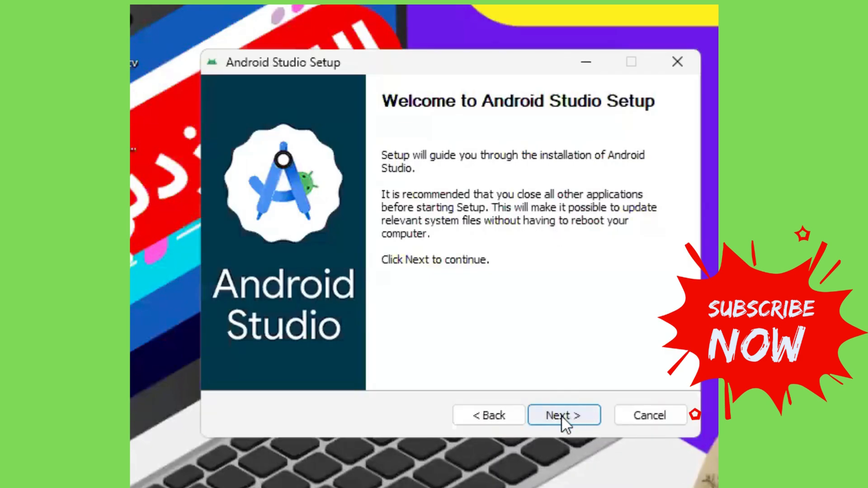
Step: Install Android Studio with the Android Virtual Device component, keeping C:\Program Files\Android\Android Studio and the Android Studio Start Menu folder
{"action": "left_click", "coordinate": [561, 415]}
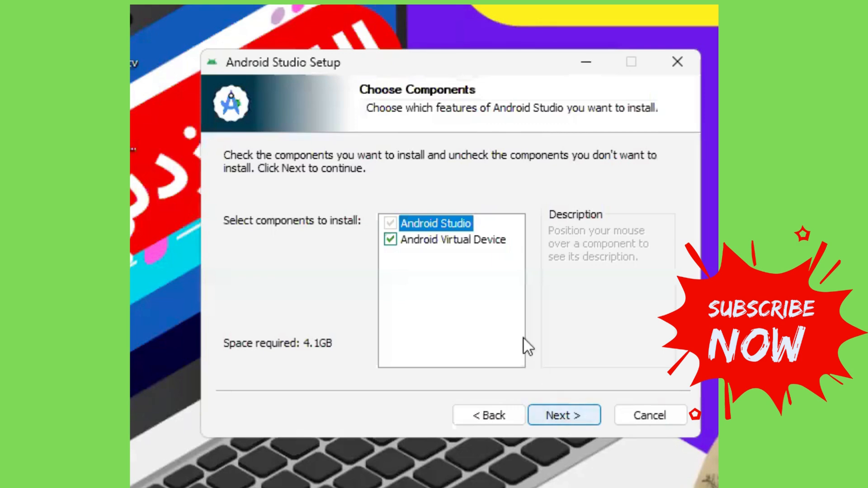
{"action": "left_click", "coordinate": [389, 240]}
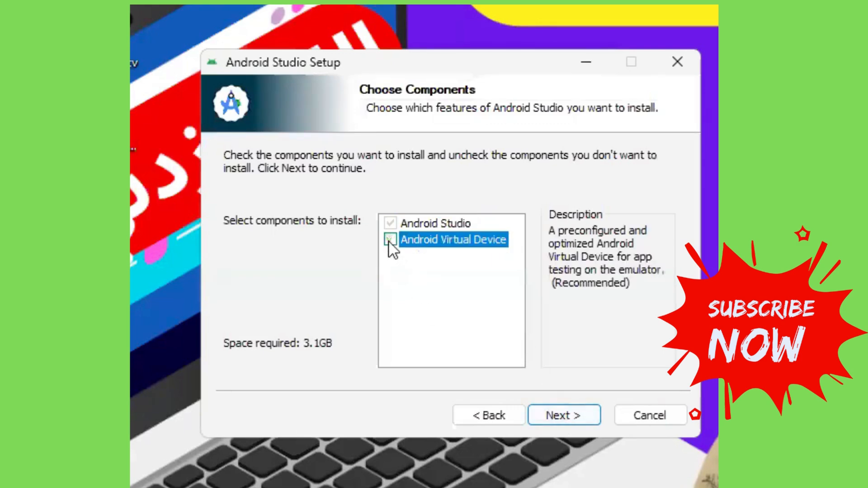
{"action": "left_click", "coordinate": [390, 240]}
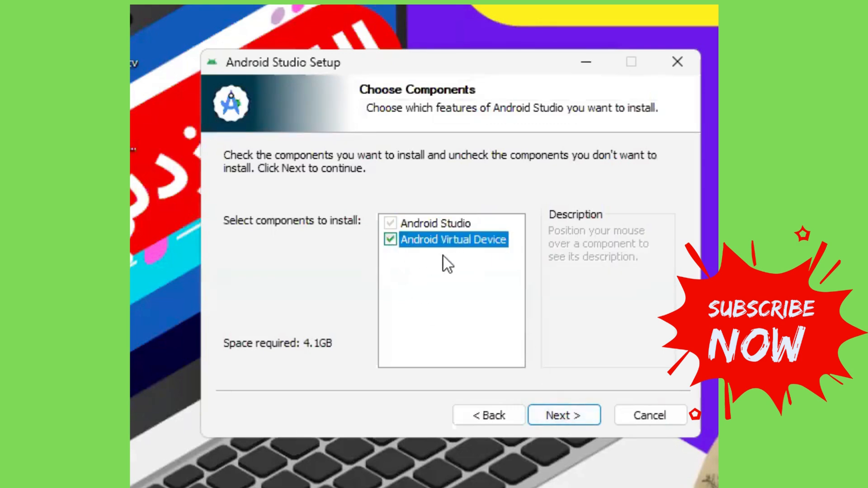
{"action": "left_click", "coordinate": [558, 417]}
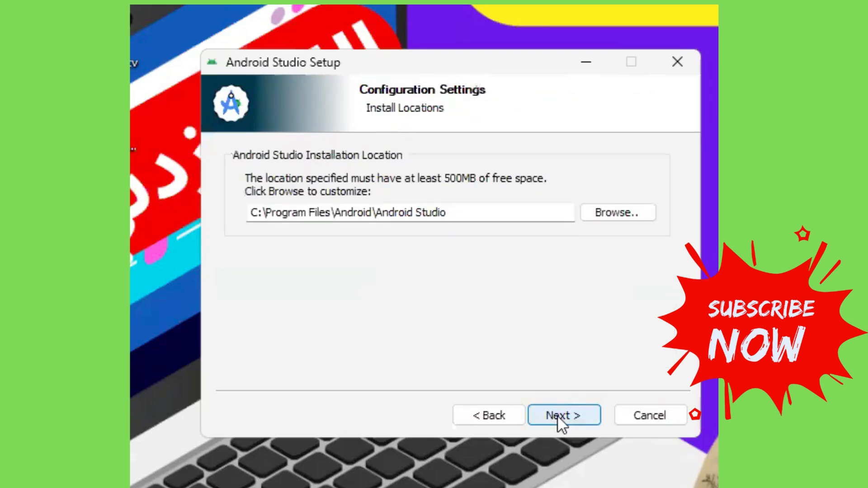
{"action": "left_click", "coordinate": [557, 416]}
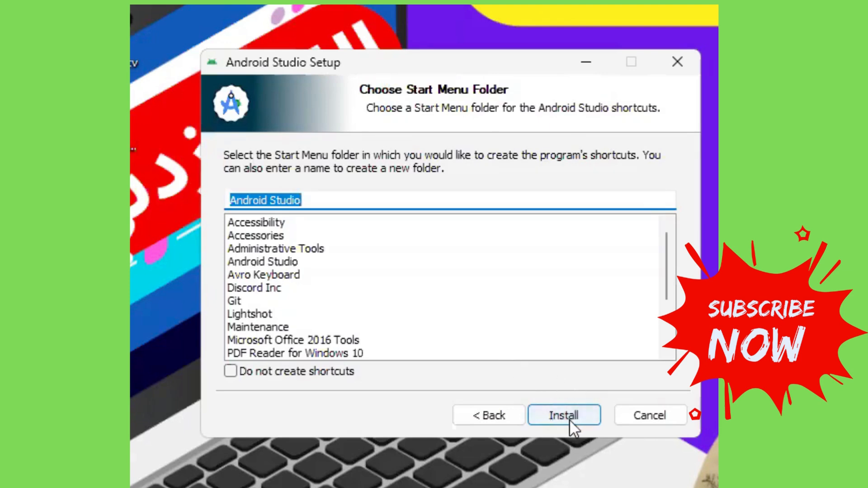
{"action": "left_click", "coordinate": [569, 419]}
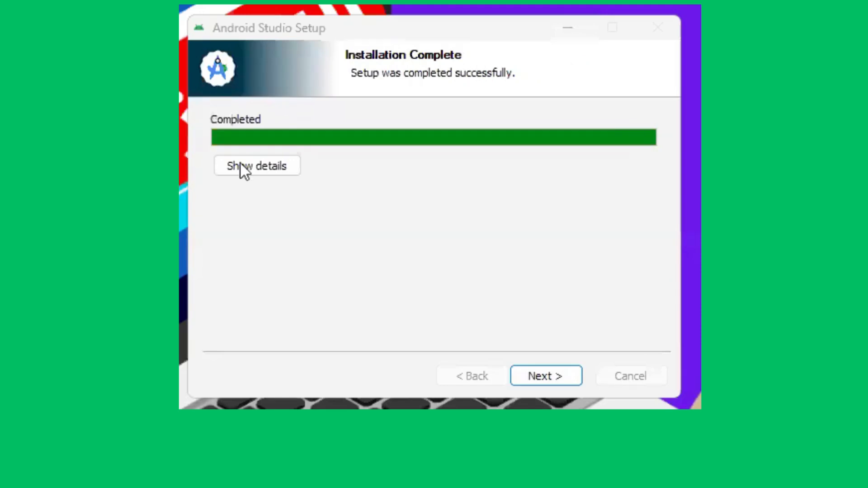
Step: Finish the installation with Android Studio set to start, and decline sending usage statistics to Google
{"action": "left_click", "coordinate": [552, 379]}
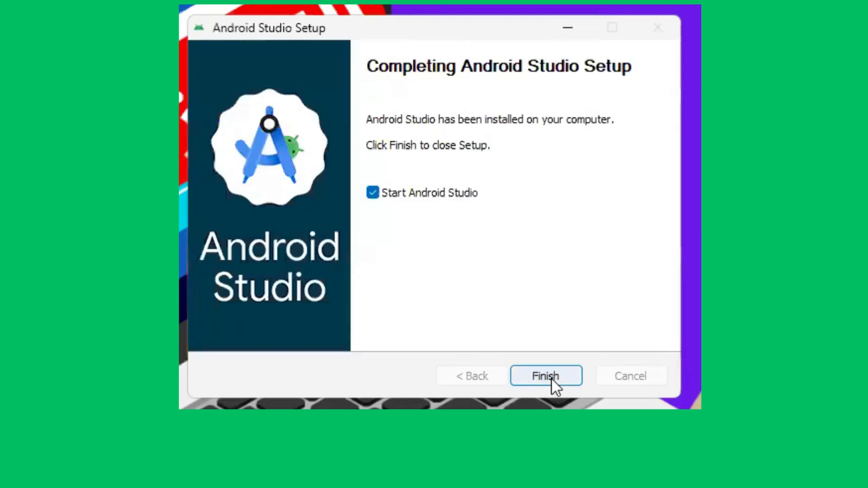
{"action": "left_click", "coordinate": [546, 376]}
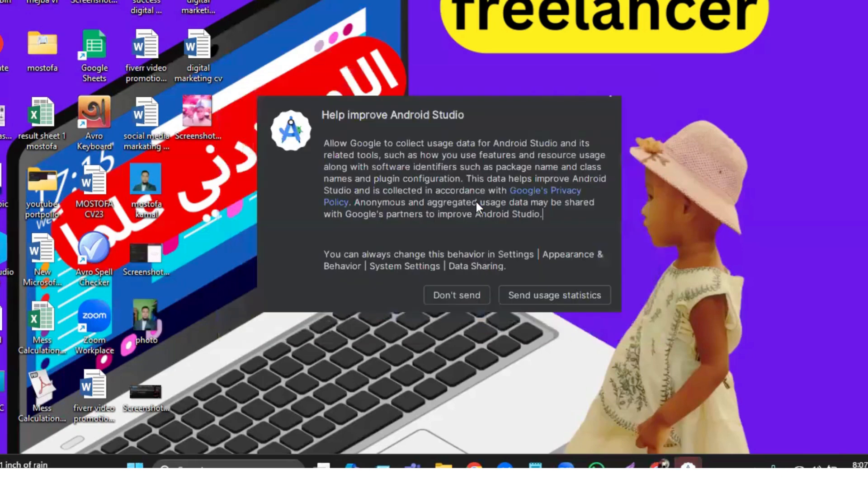
{"action": "left_click", "coordinate": [461, 293]}
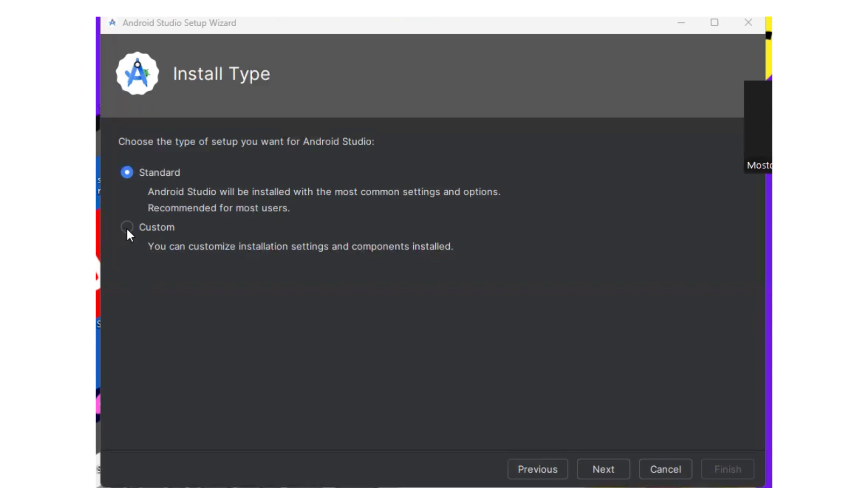
Step: Choose the Custom install type in the Android Studio Setup Wizard and continue
{"action": "left_click", "coordinate": [127, 227]}
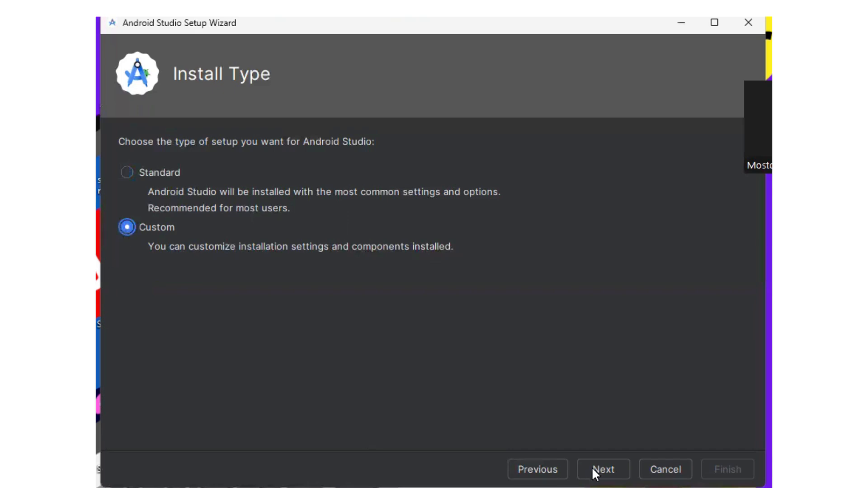
{"action": "left_click", "coordinate": [604, 466]}
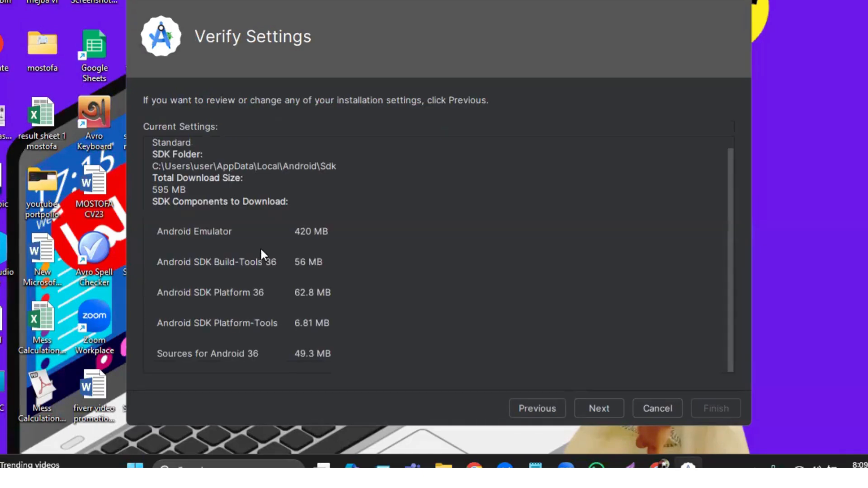
Step: Accept the android-sdk-license for the listed SDK components, download them, and finish the setup wizard
{"action": "left_click", "coordinate": [598, 409]}
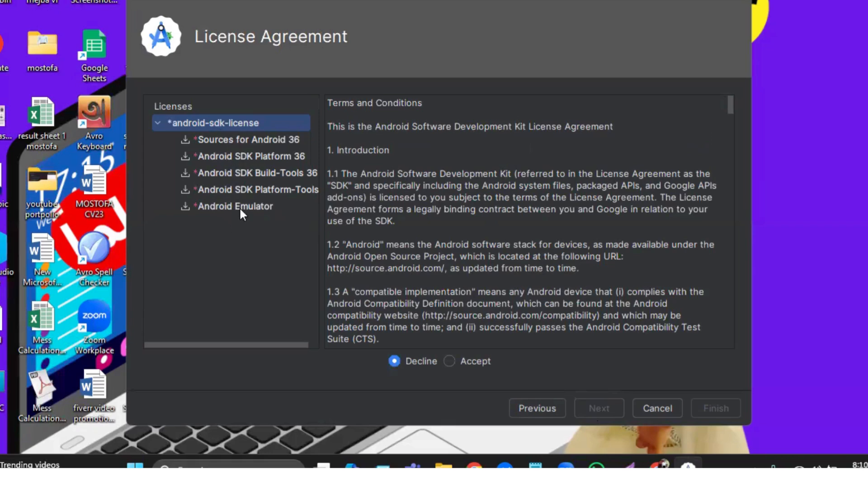
{"action": "left_click", "coordinate": [449, 362]}
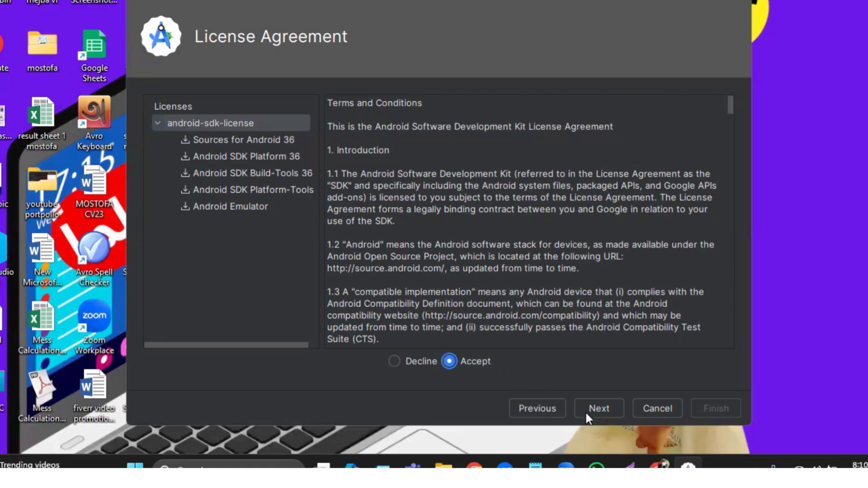
{"action": "left_click", "coordinate": [597, 410]}
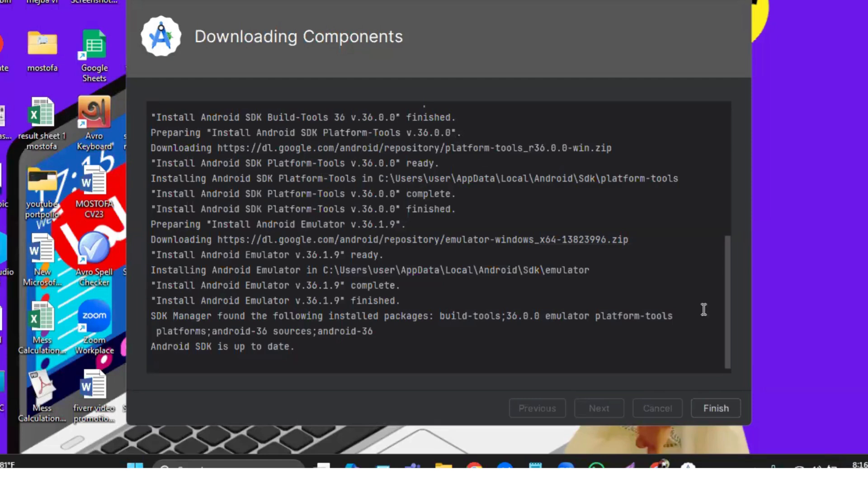
{"action": "left_click", "coordinate": [709, 409]}
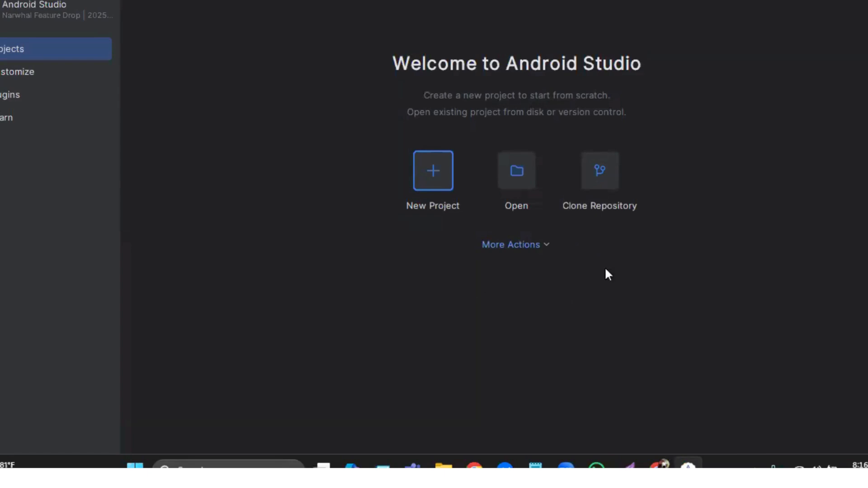
Step: Install Android SDK Command-line Tools (latest) and Android Emulator hypervisor driver (installer) through the SDK Manager, confirming the change
{"action": "left_click", "coordinate": [547, 249]}
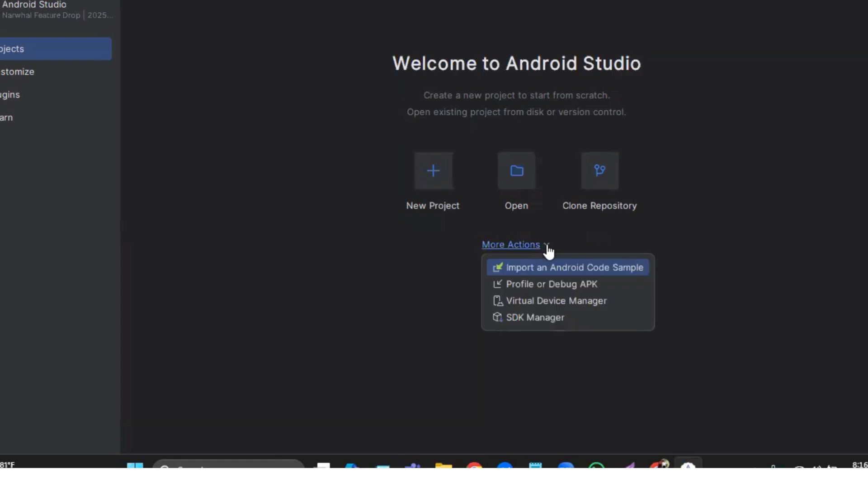
{"action": "left_click", "coordinate": [519, 321]}
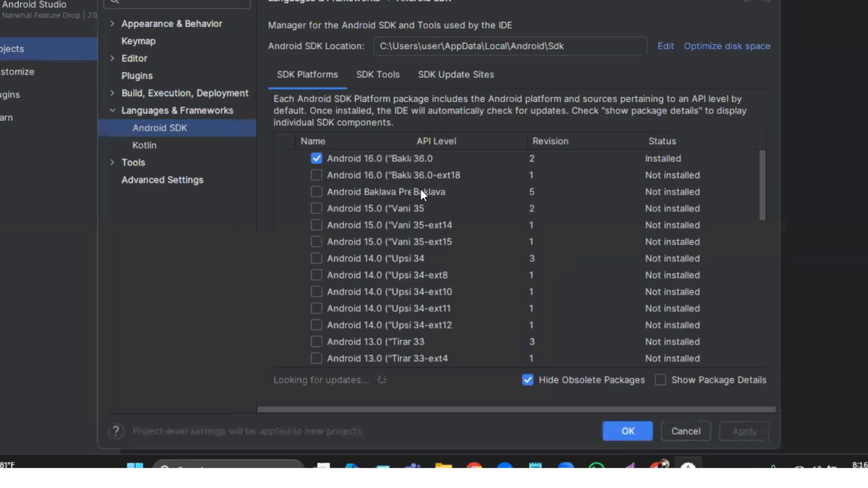
{"action": "left_click", "coordinate": [382, 72]}
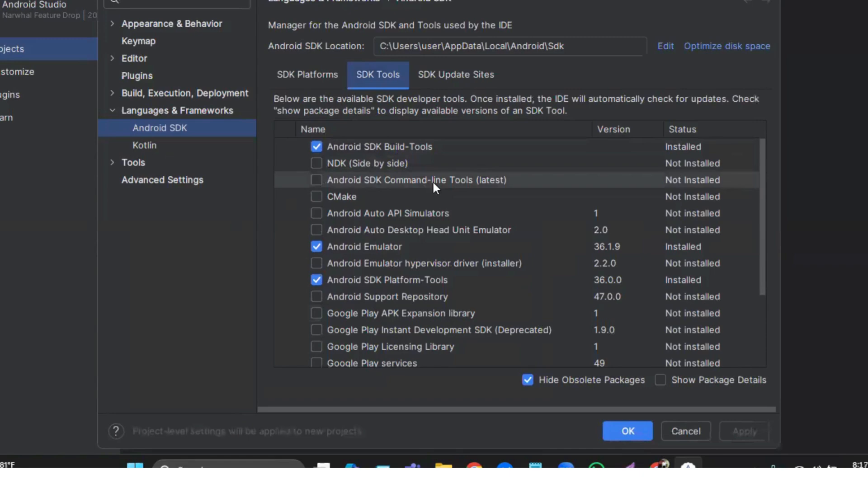
{"action": "left_click", "coordinate": [316, 179]}
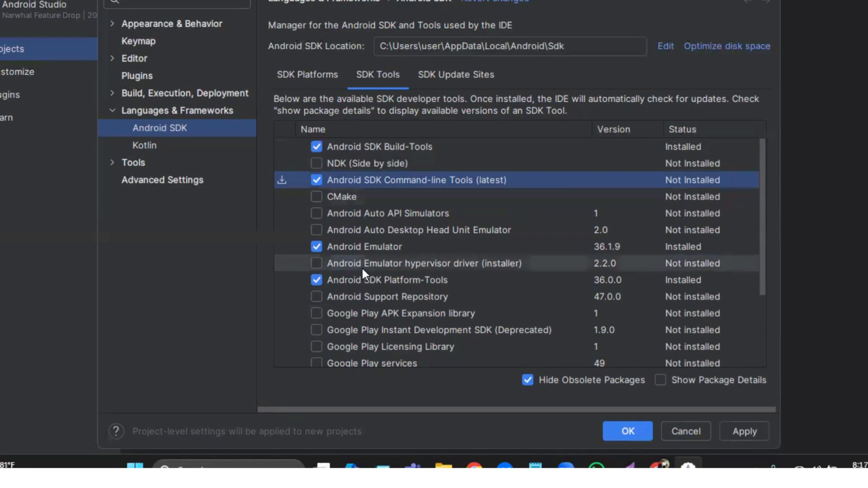
{"action": "left_click", "coordinate": [316, 263]}
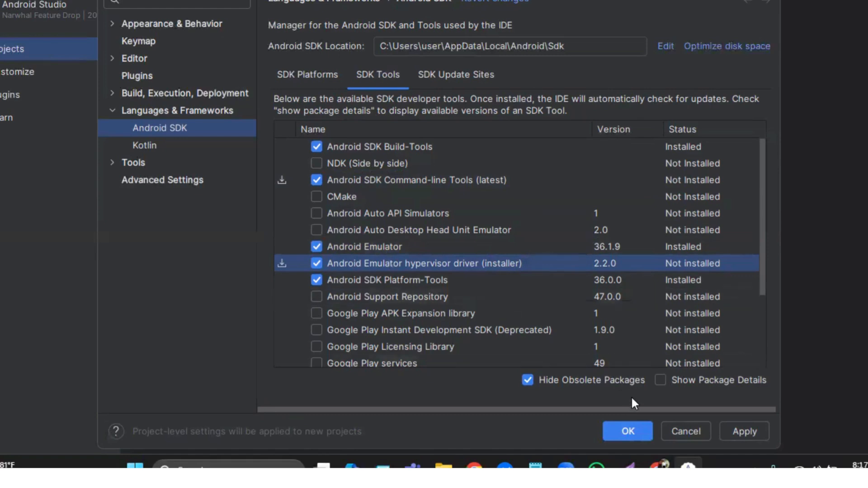
{"action": "left_click", "coordinate": [748, 429]}
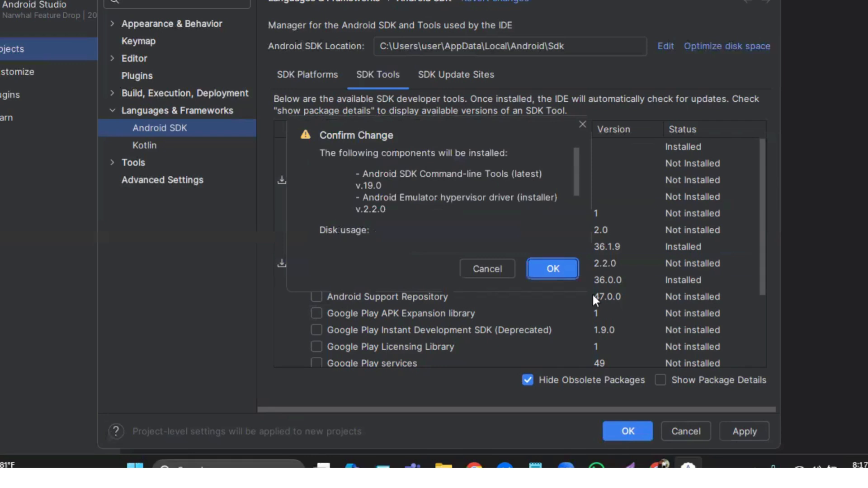
{"action": "left_click", "coordinate": [554, 269]}
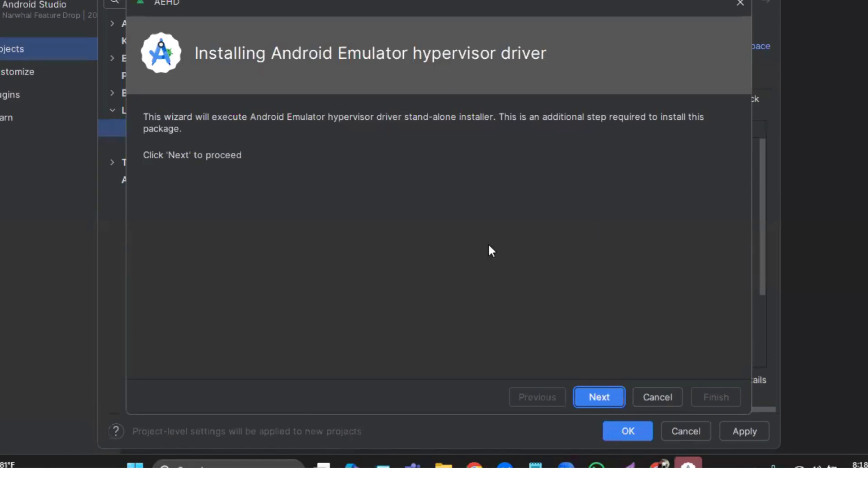
Step: Run the Android Emulator hypervisor driver installer to completion, finish the SDK component installation, and close the SDK settings
{"action": "left_click", "coordinate": [607, 396]}
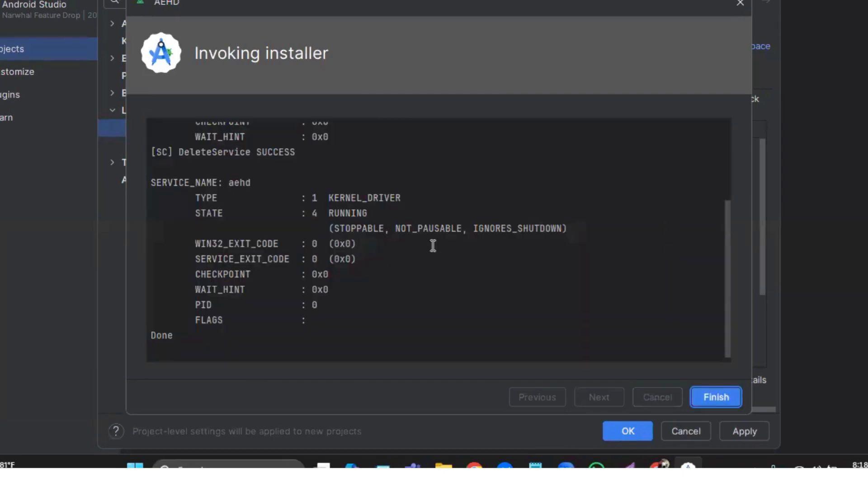
{"action": "scroll", "coordinate": [432, 245], "scroll_direction": "up", "scroll_amount": 3}
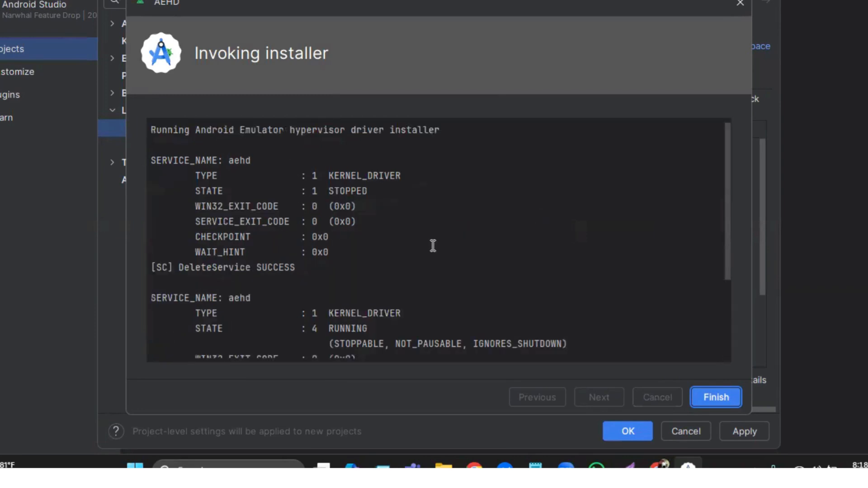
{"action": "scroll", "coordinate": [432, 246], "scroll_direction": "down", "scroll_amount": 3}
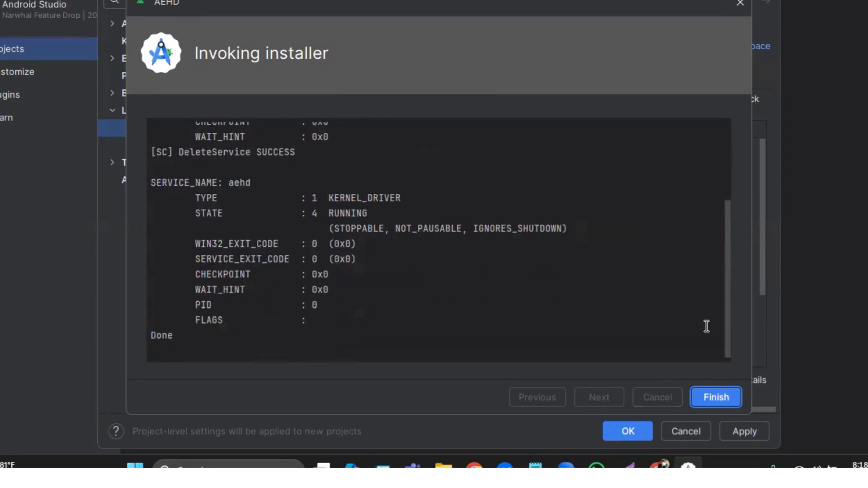
{"action": "left_click", "coordinate": [712, 397]}
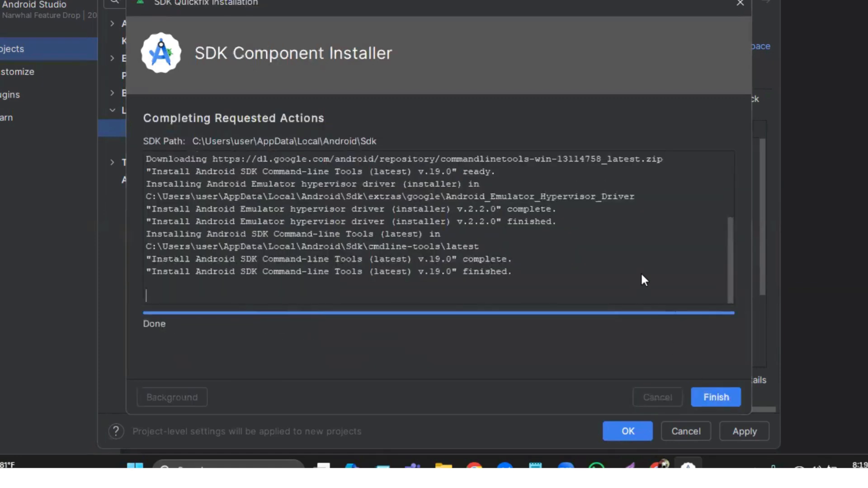
{"action": "left_click", "coordinate": [723, 398]}
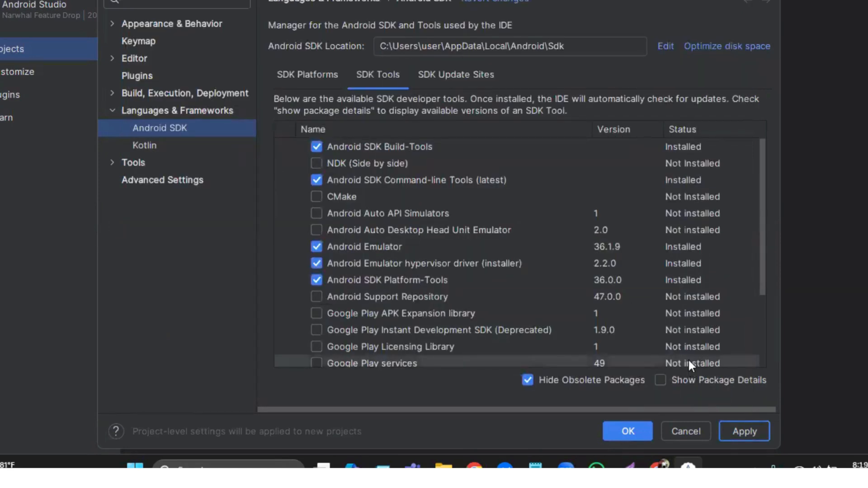
{"action": "left_click", "coordinate": [642, 431]}
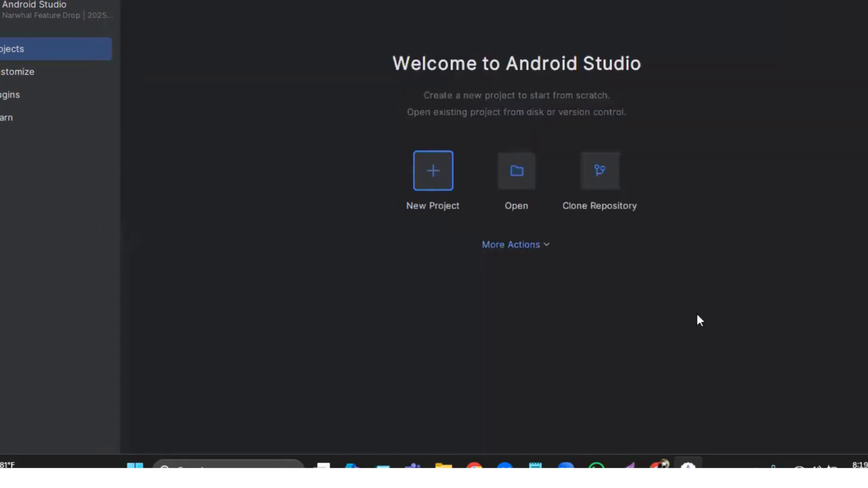
Step: Start creating a virtual device in the Virtual Device Manager, using the Pixel 8 phone profile
{"action": "left_click", "coordinate": [546, 248]}
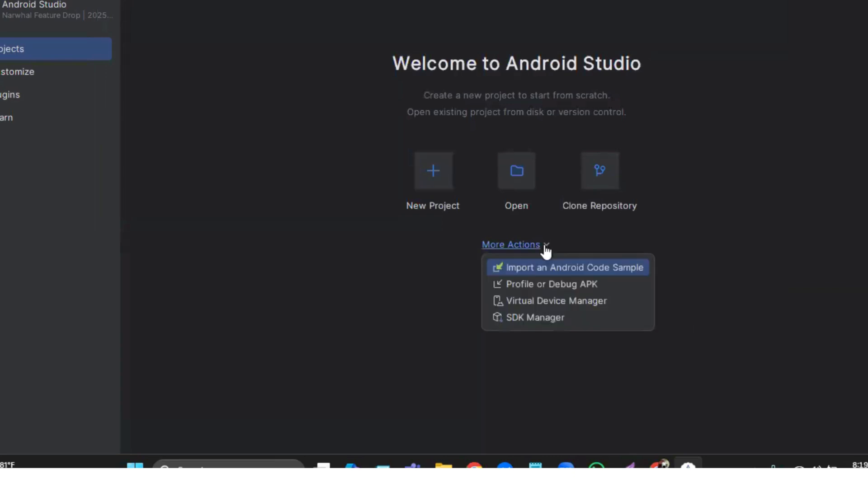
{"action": "left_click", "coordinate": [537, 302]}
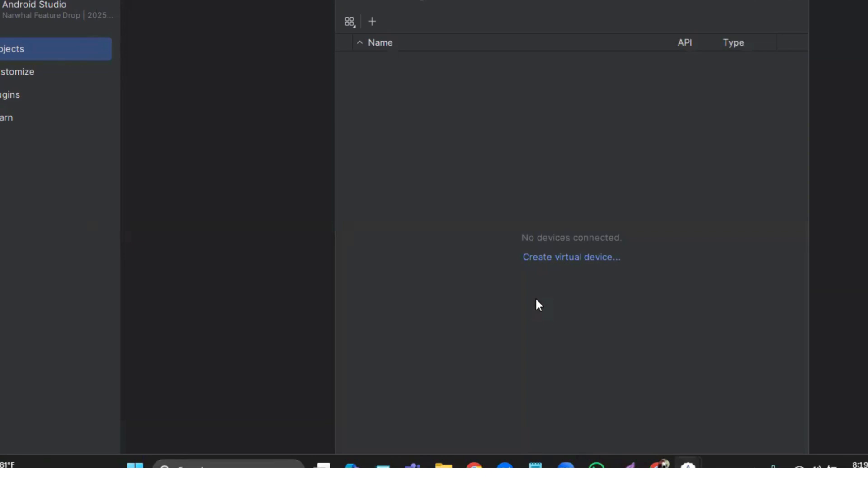
{"action": "left_click", "coordinate": [371, 21]}
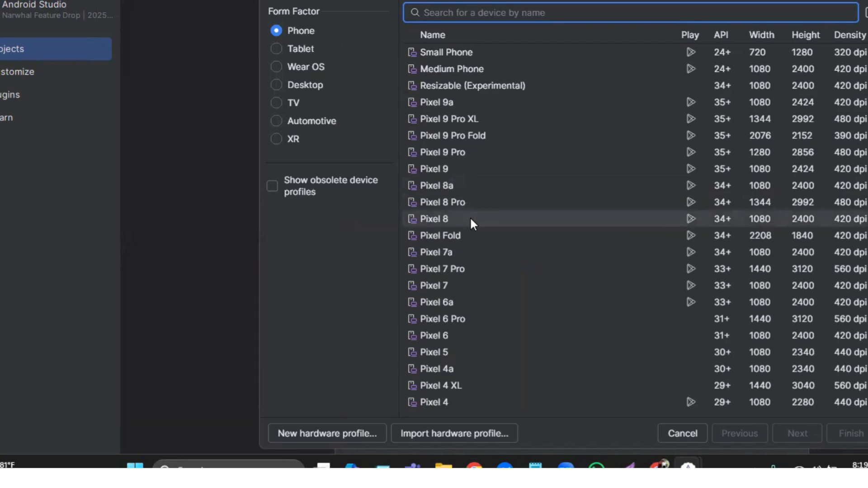
{"action": "left_click", "coordinate": [443, 221]}
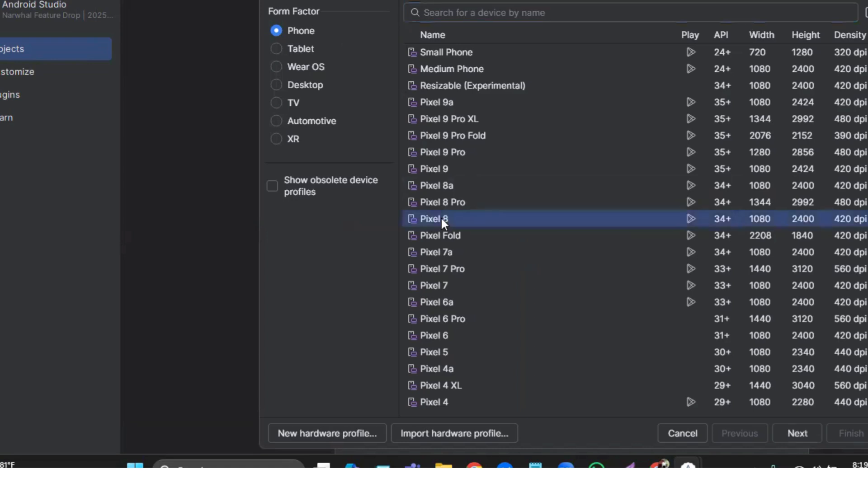
{"action": "left_click", "coordinate": [798, 433]}
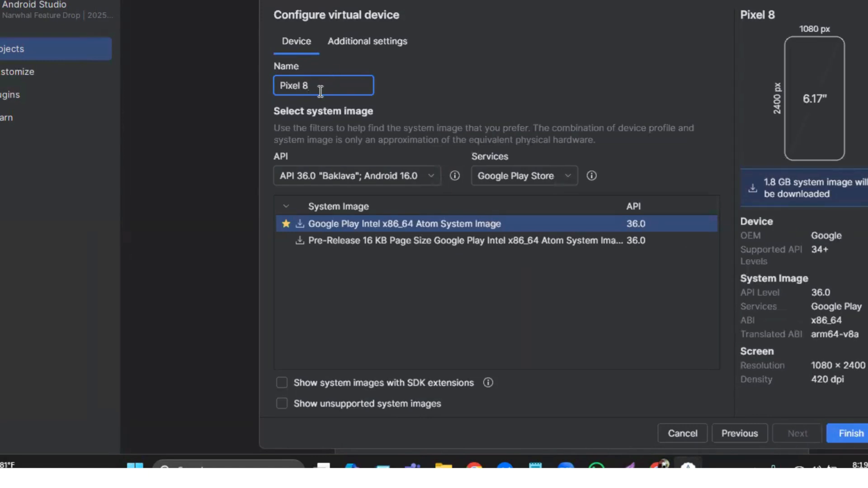
Step: Append a personal name to the virtual device's name and create it with the Google Play Intel x86_64 Atom System Image, accepting the image download
{"action": "type", "text": "mostofa"}
{"action": "left_click", "coordinate": [371, 219]}
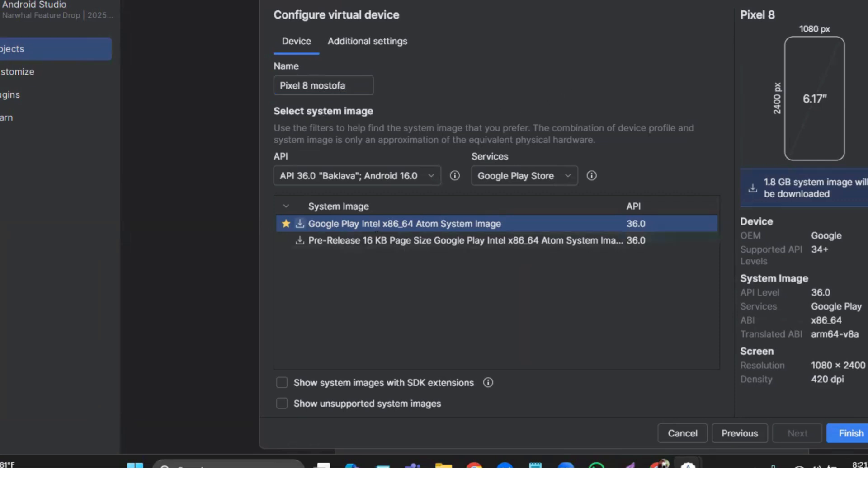
{"action": "left_click", "coordinate": [858, 434]}
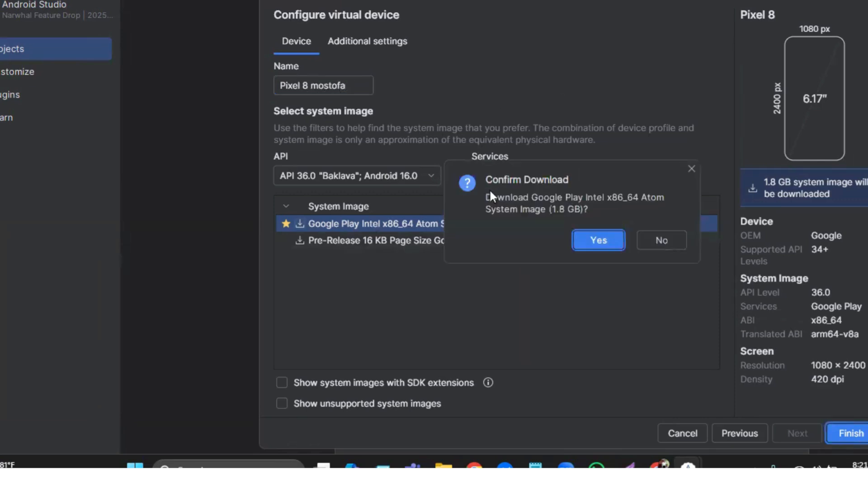
{"action": "left_click", "coordinate": [594, 241]}
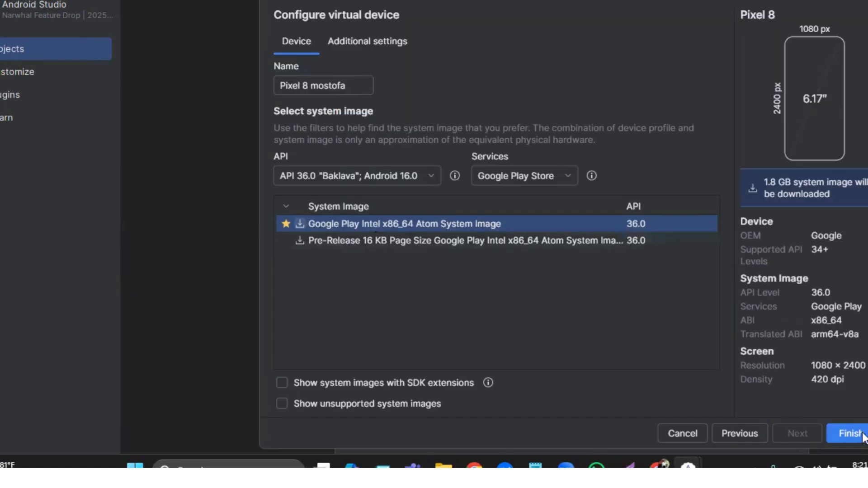
{"action": "left_click", "coordinate": [850, 434]}
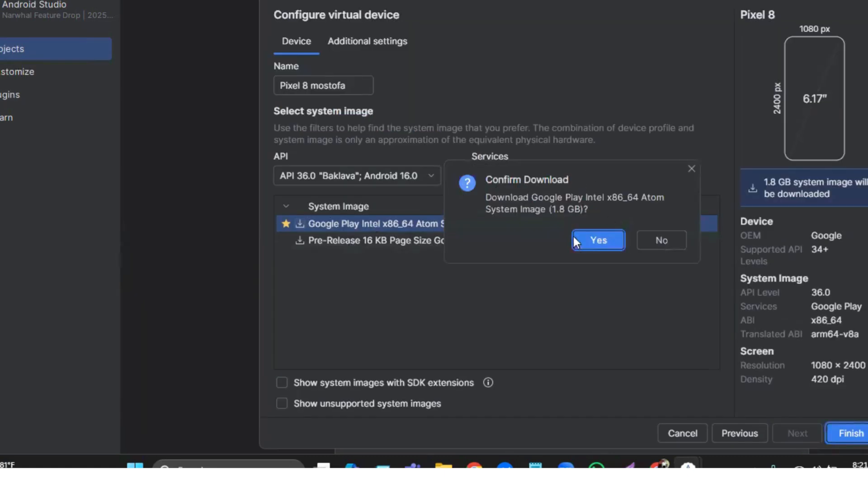
{"action": "left_click", "coordinate": [596, 241]}
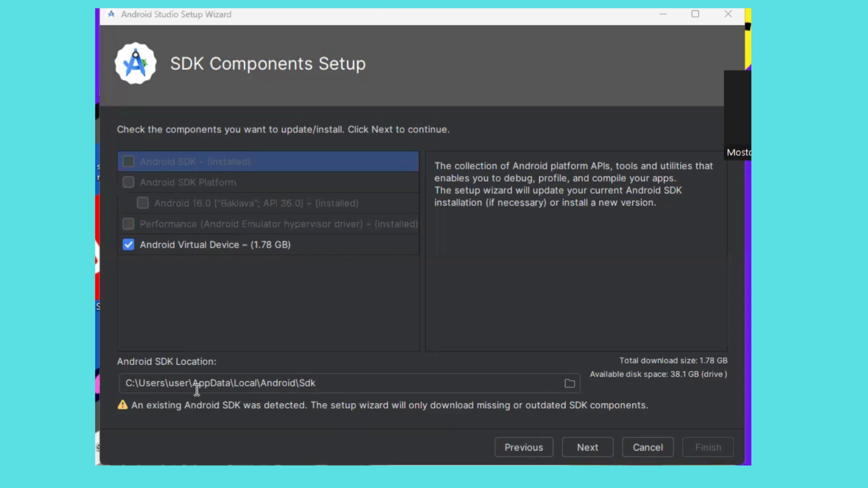
Step: Start downloading the Android Virtual Device component through the Android Studio Setup Wizard, keeping the existing SDK location
{"action": "left_click", "coordinate": [594, 446]}
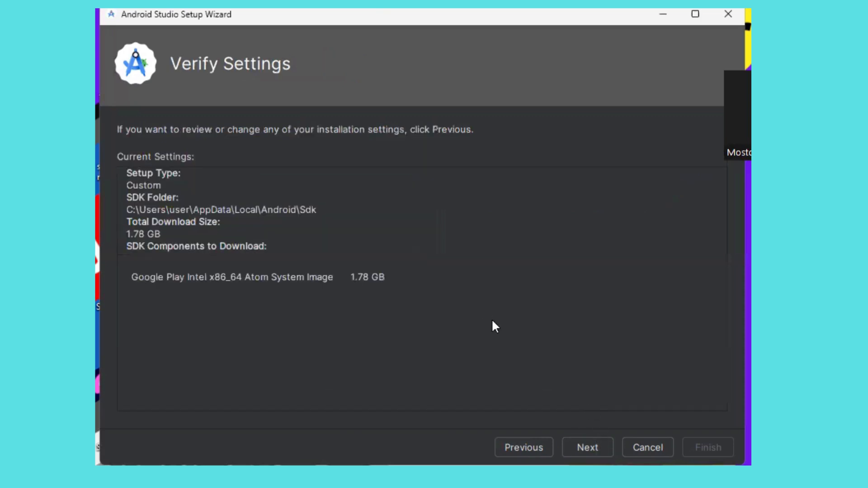
{"action": "left_click", "coordinate": [589, 446]}
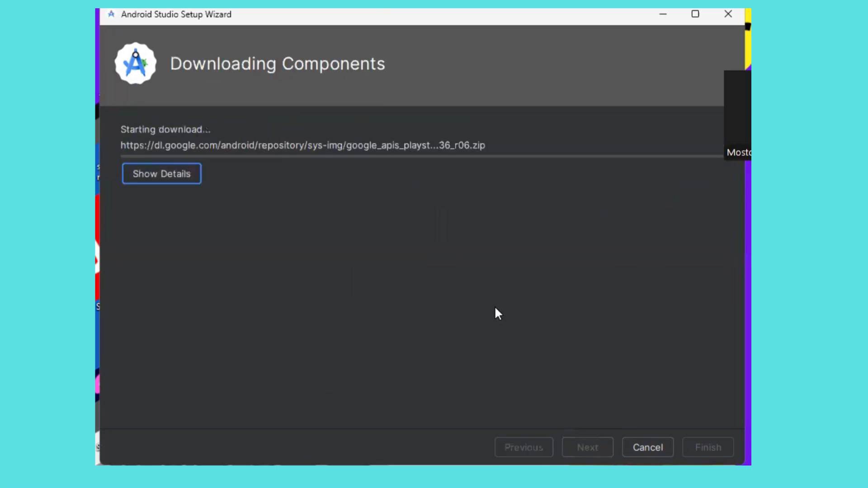